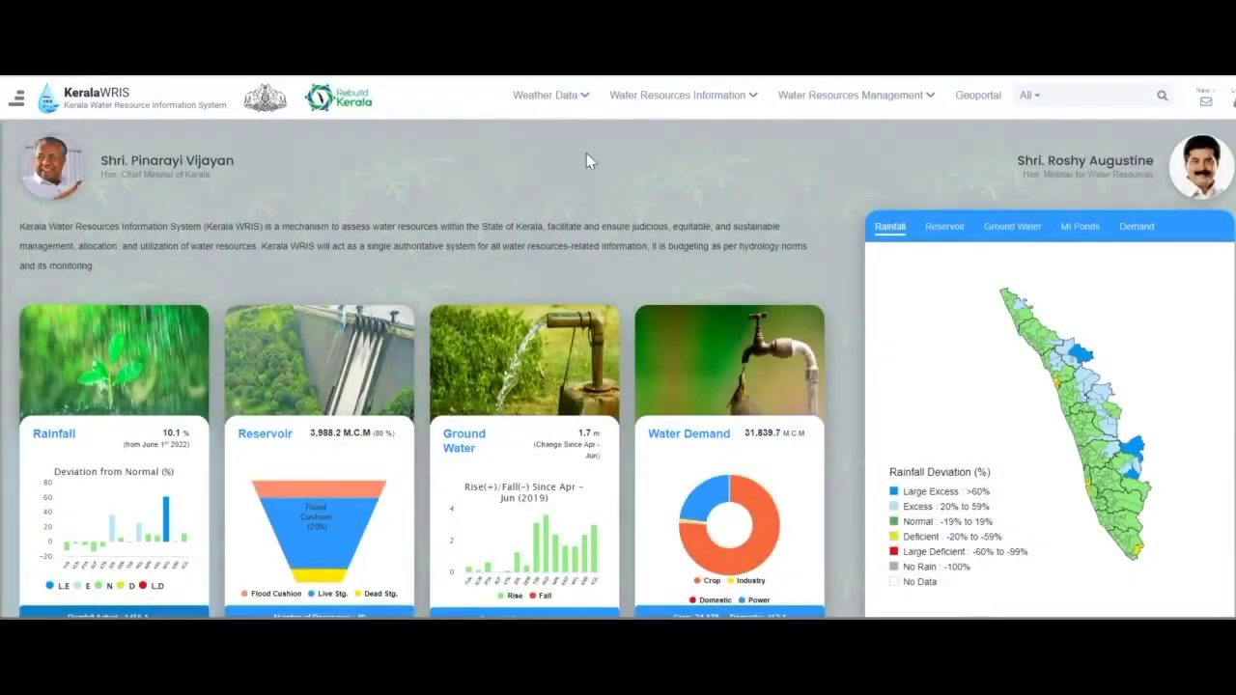
click(560, 97)
mouse_move(681, 101)
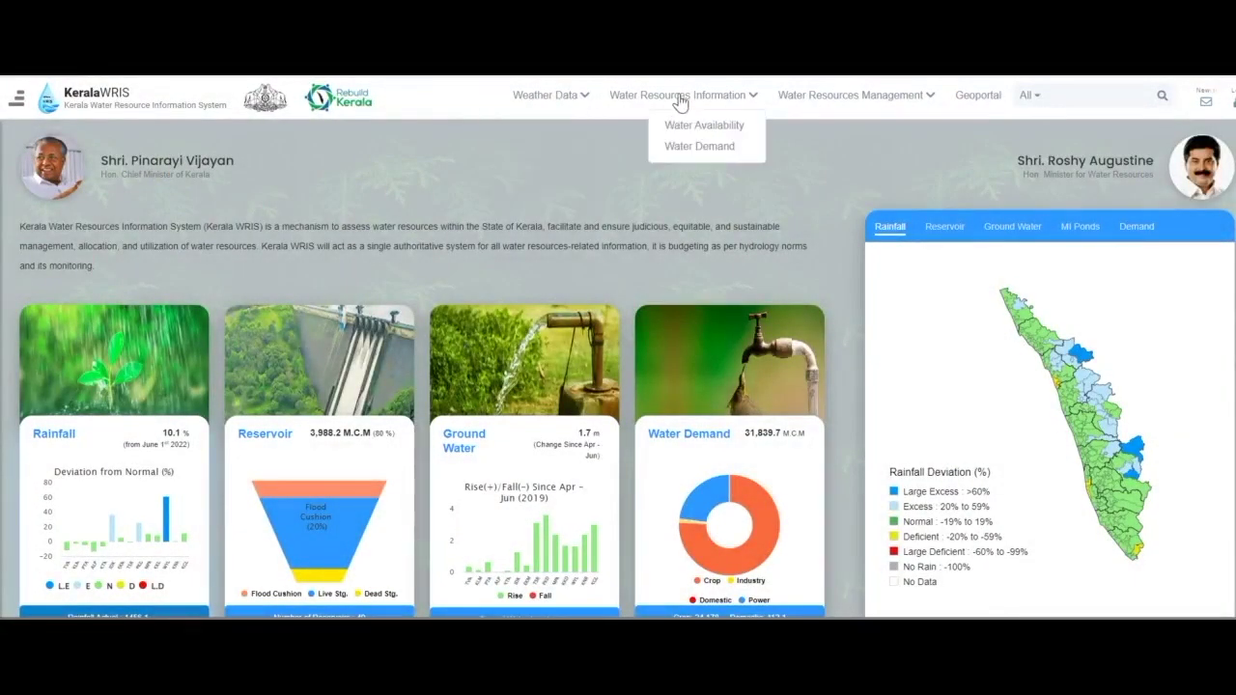
mouse_move(833, 101)
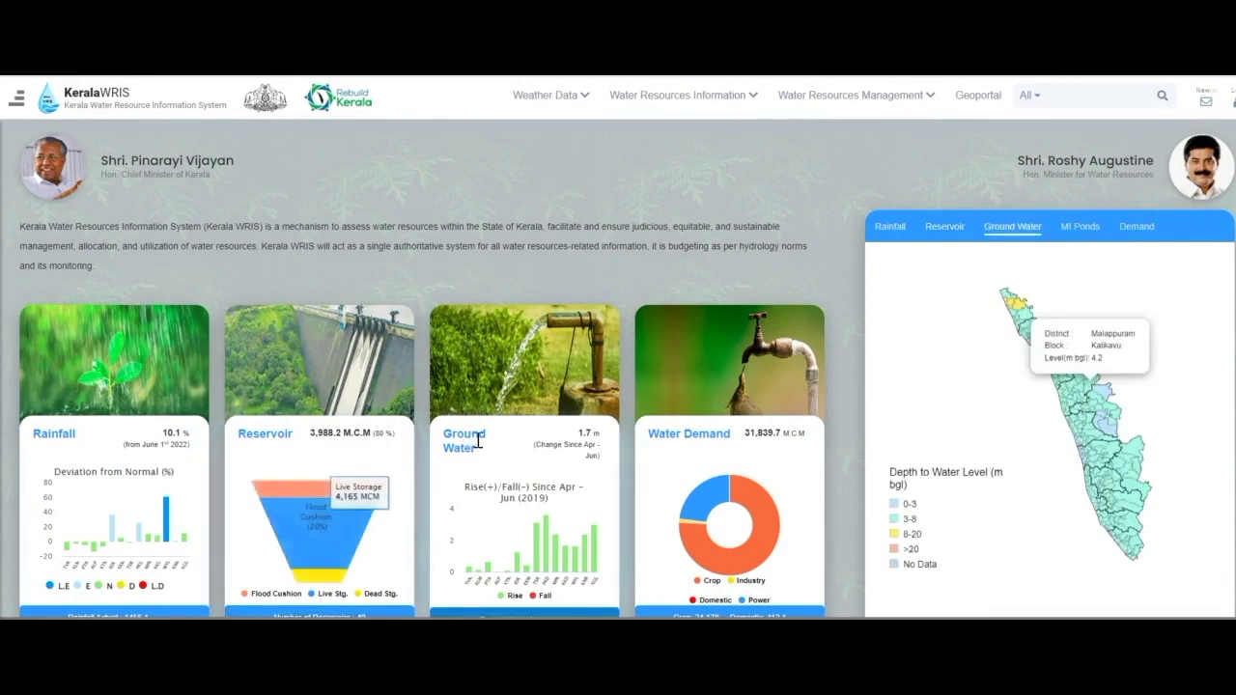
mouse_move(598, 551)
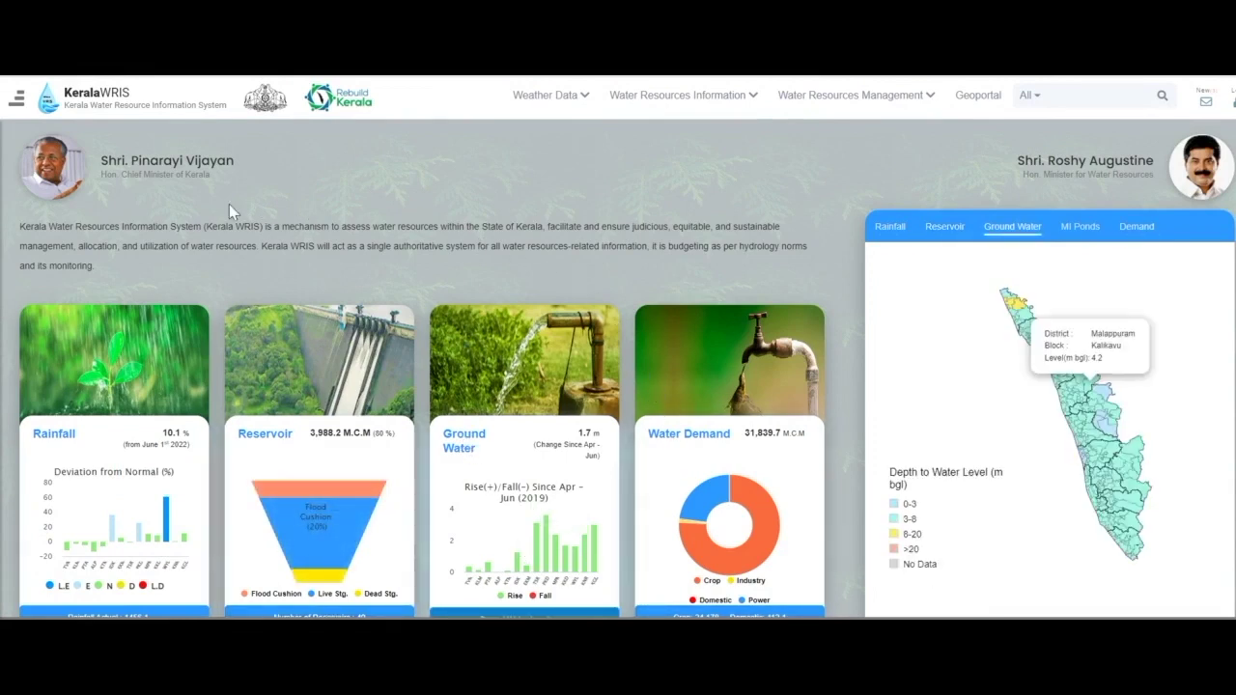
click(17, 100)
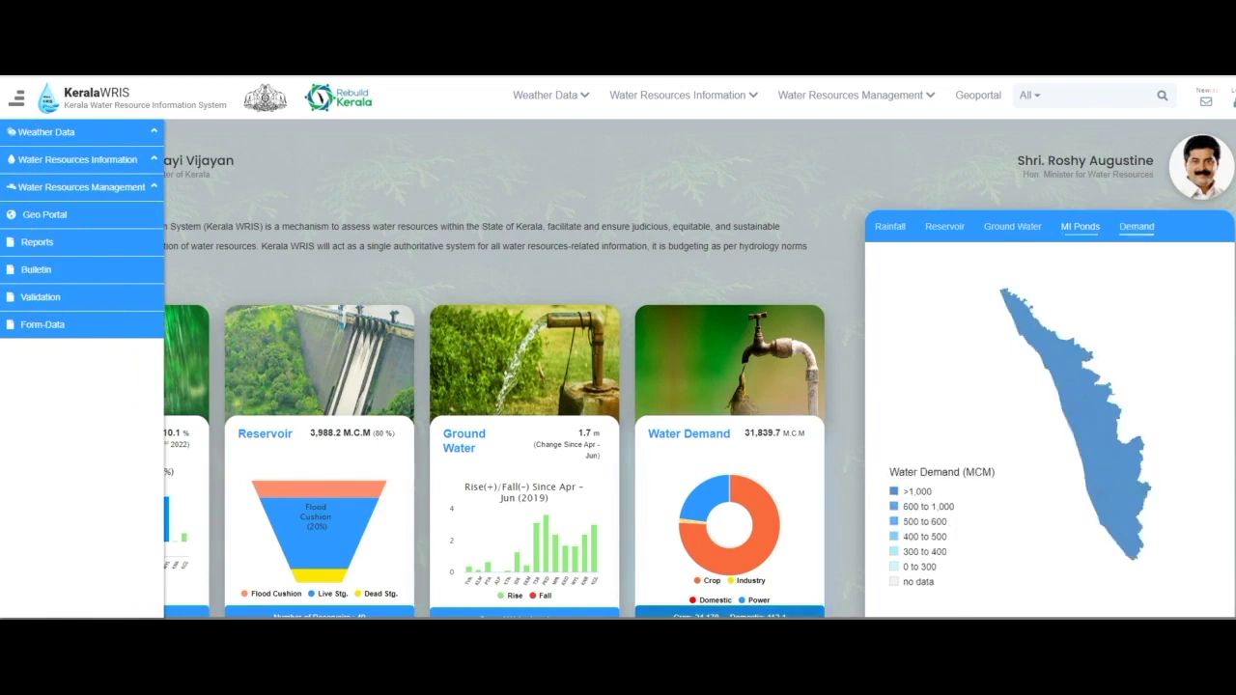
click(190, 123)
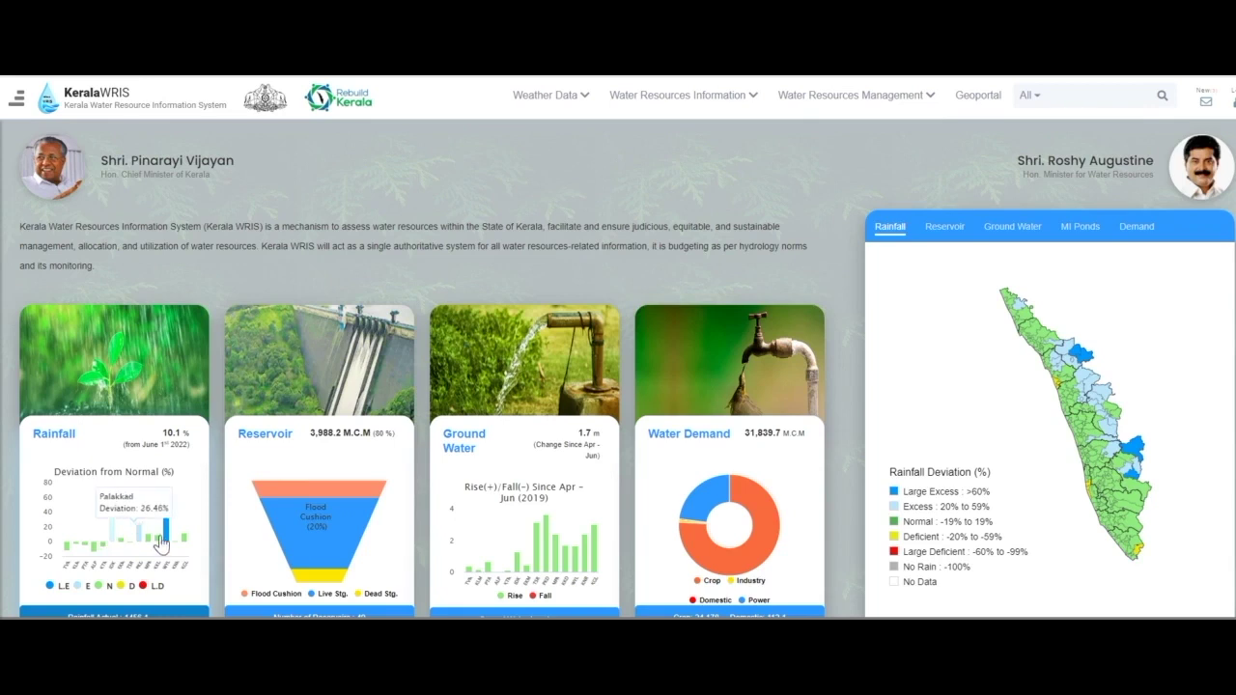
mouse_move(295, 536)
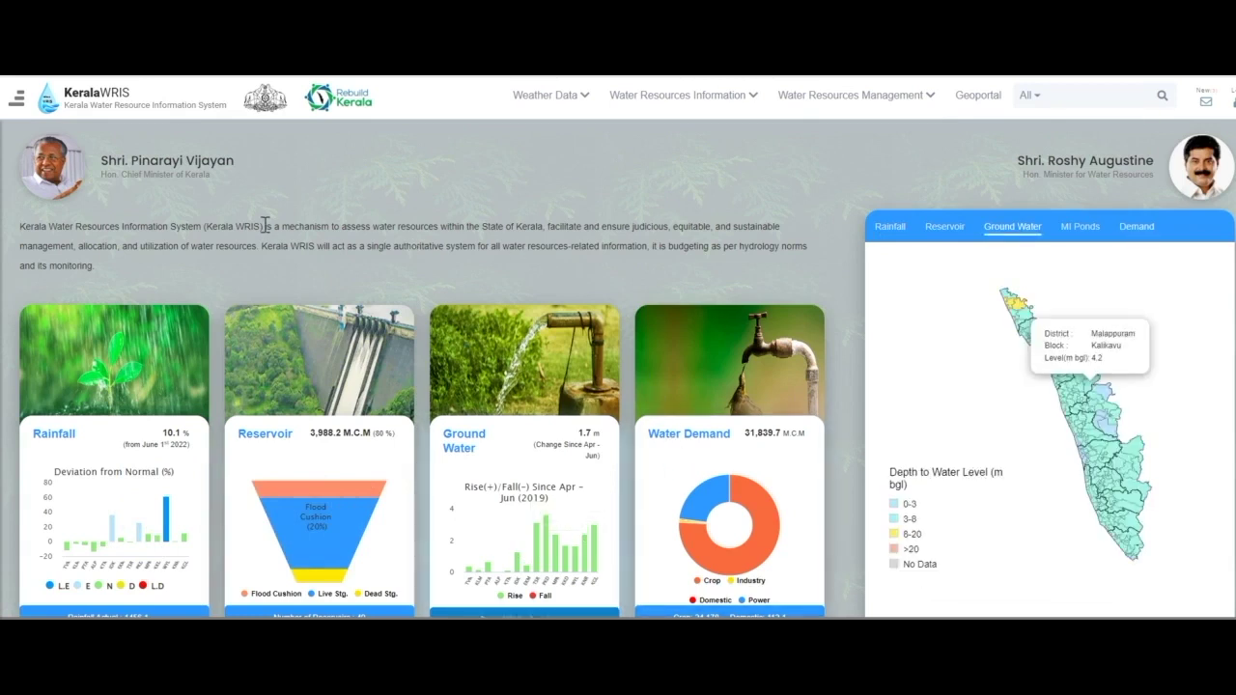
Expand the side menu's Weather Data, Water Resources Information, Water Availability and Surface Water categories
click(16, 101)
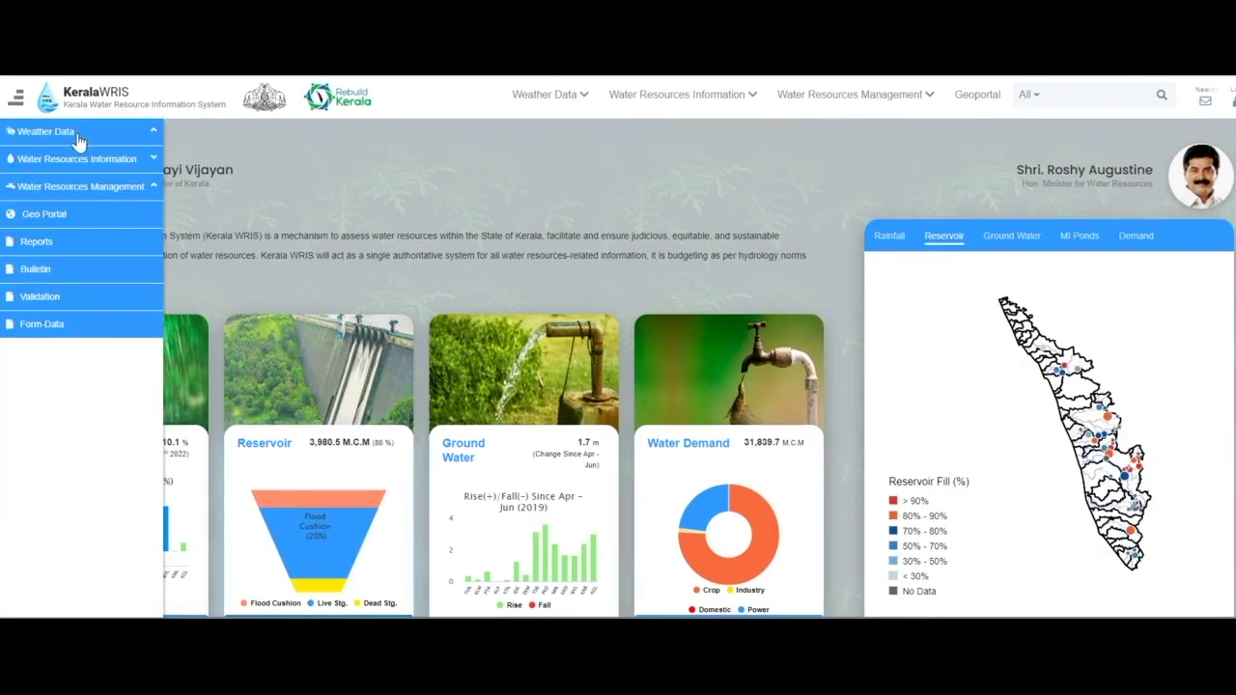
click(155, 135)
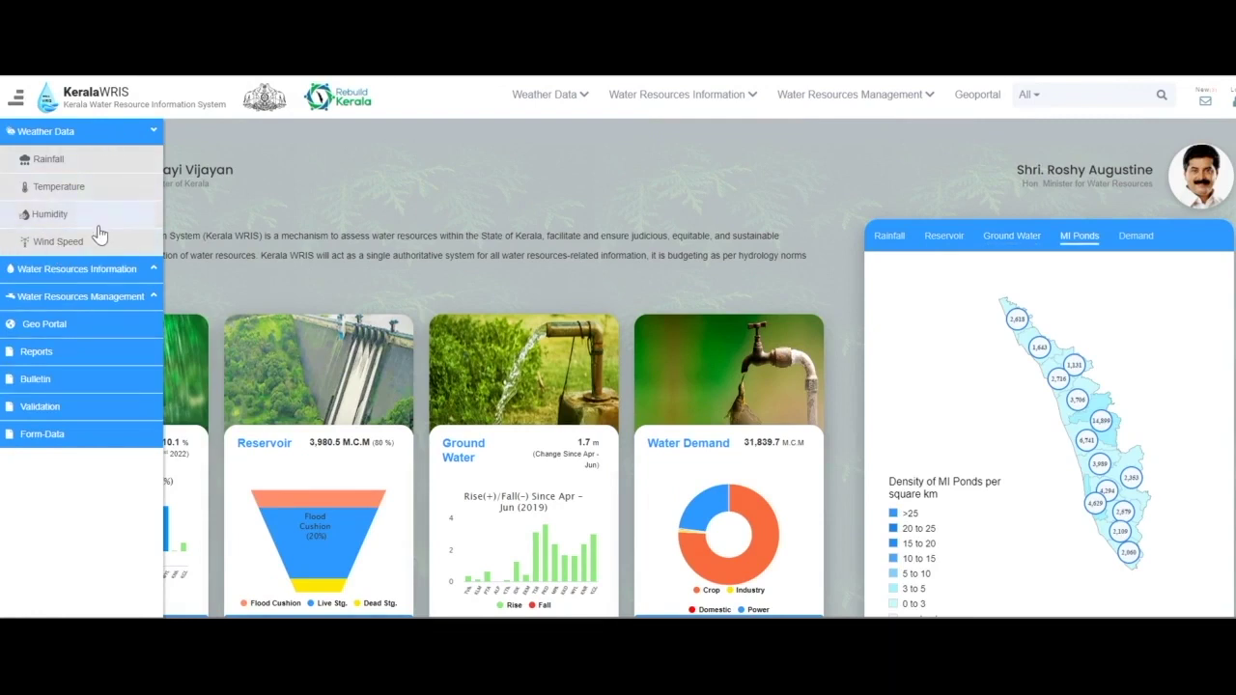
click(145, 269)
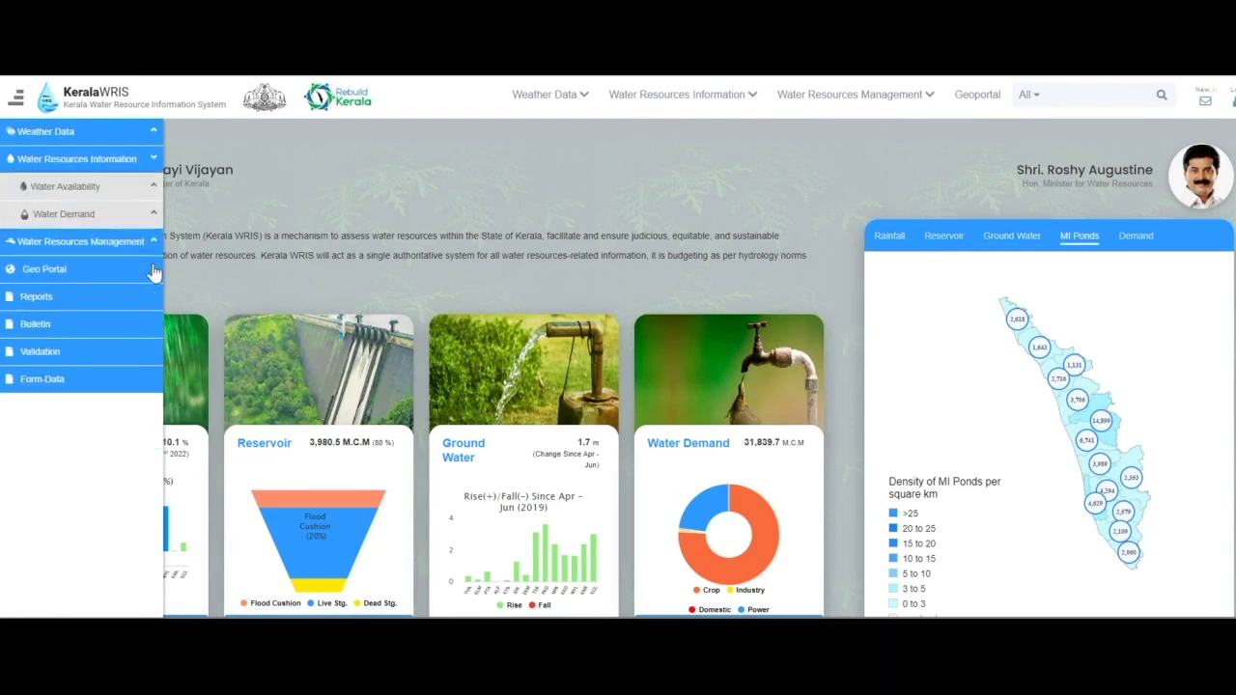
click(153, 189)
click(154, 216)
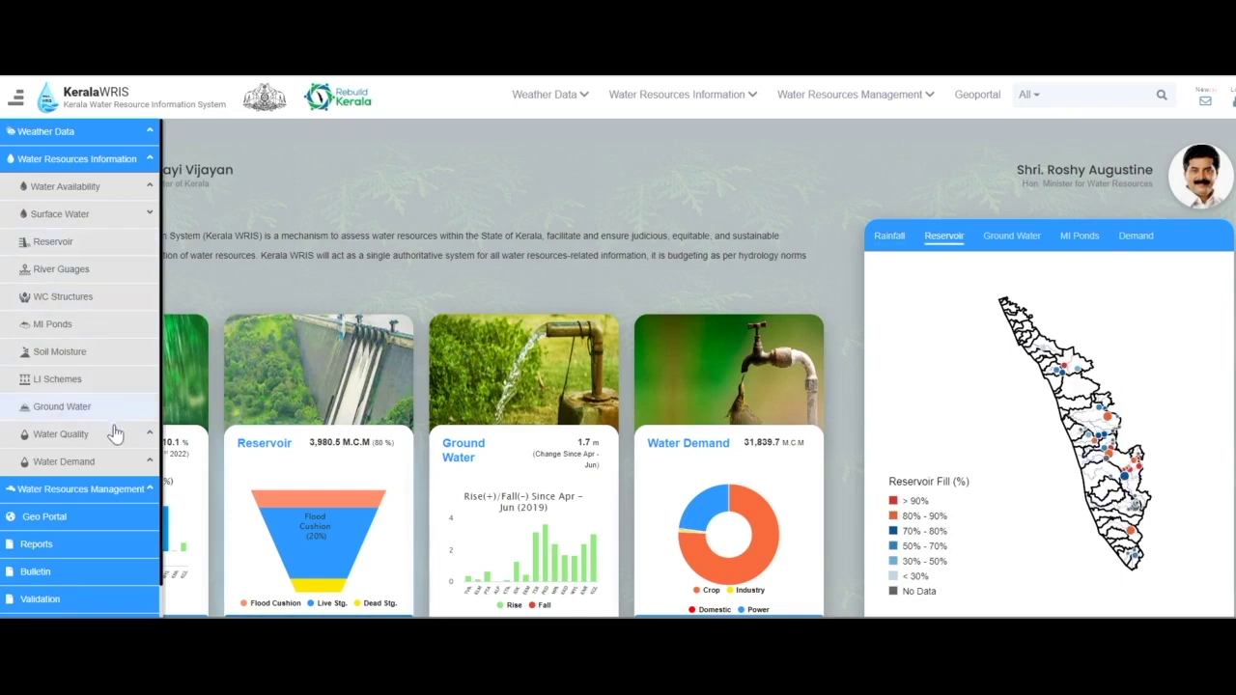
Browse the Water Demand and Water Quality sub-categories, then expand Water Resources Management
click(148, 465)
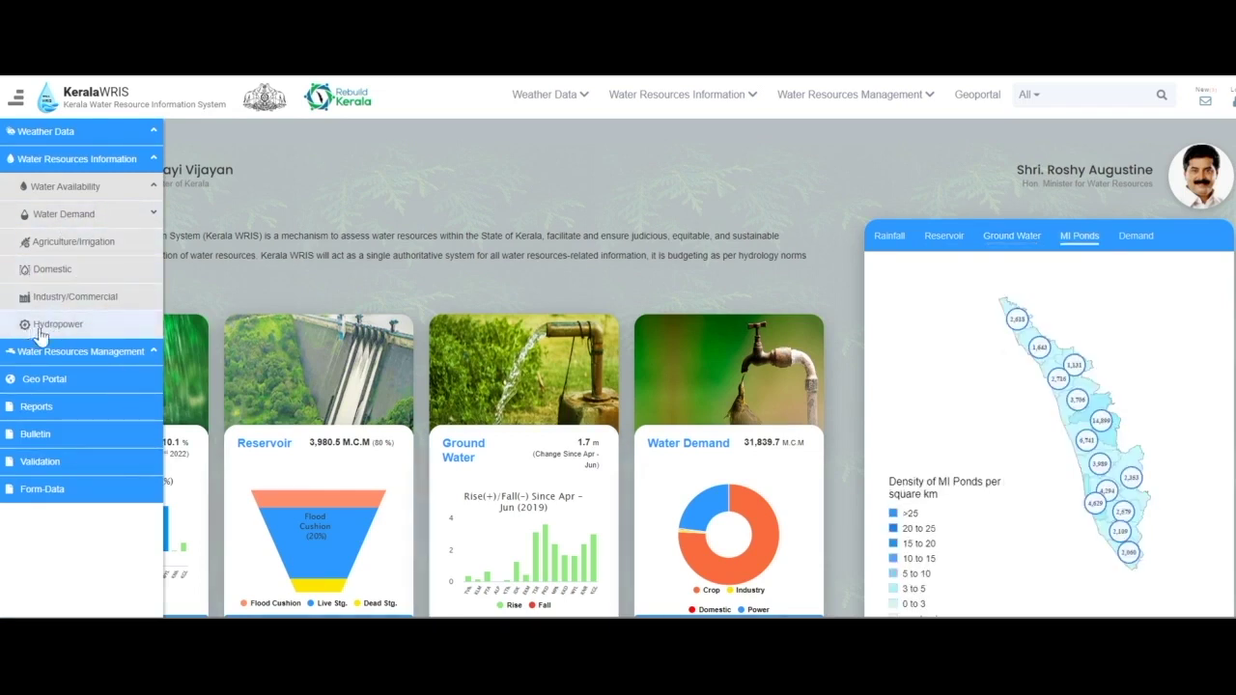
click(153, 216)
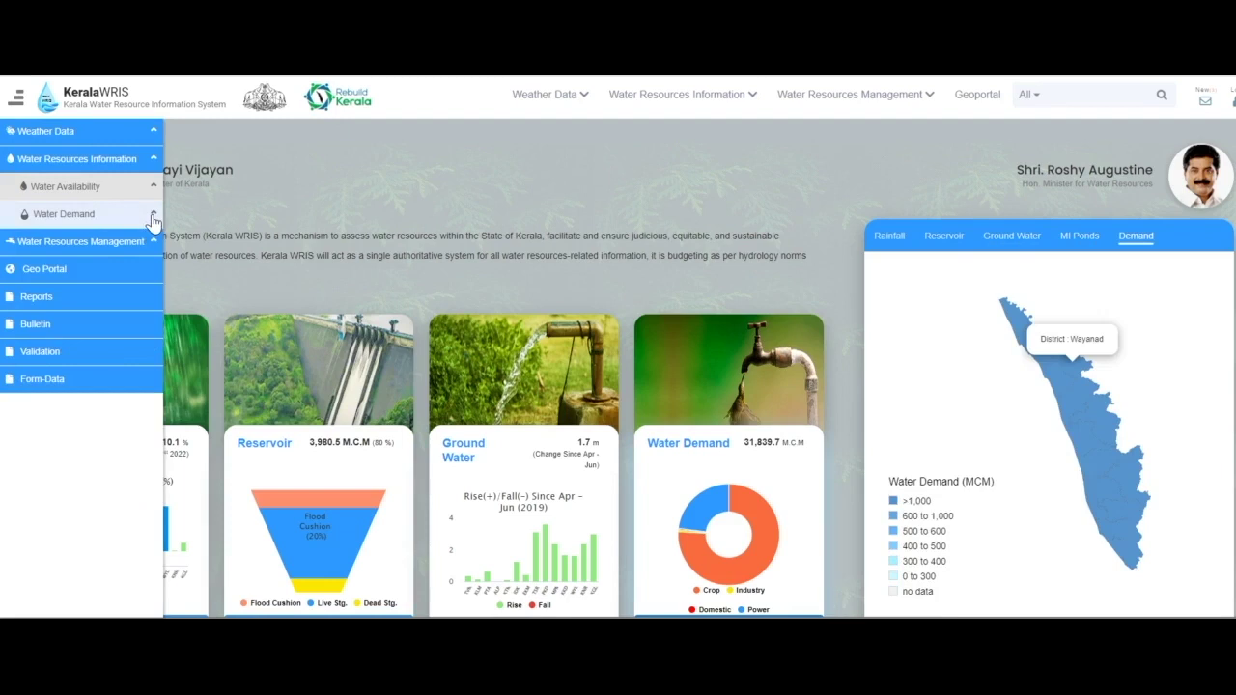
click(152, 191)
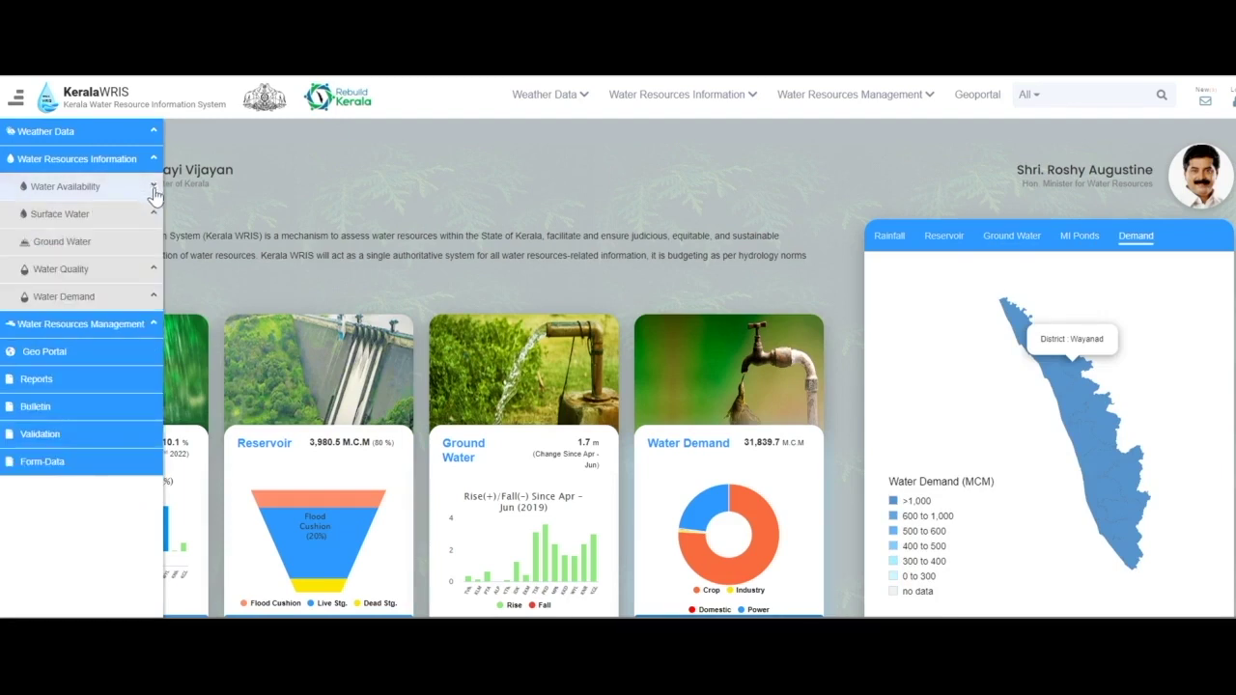
click(155, 270)
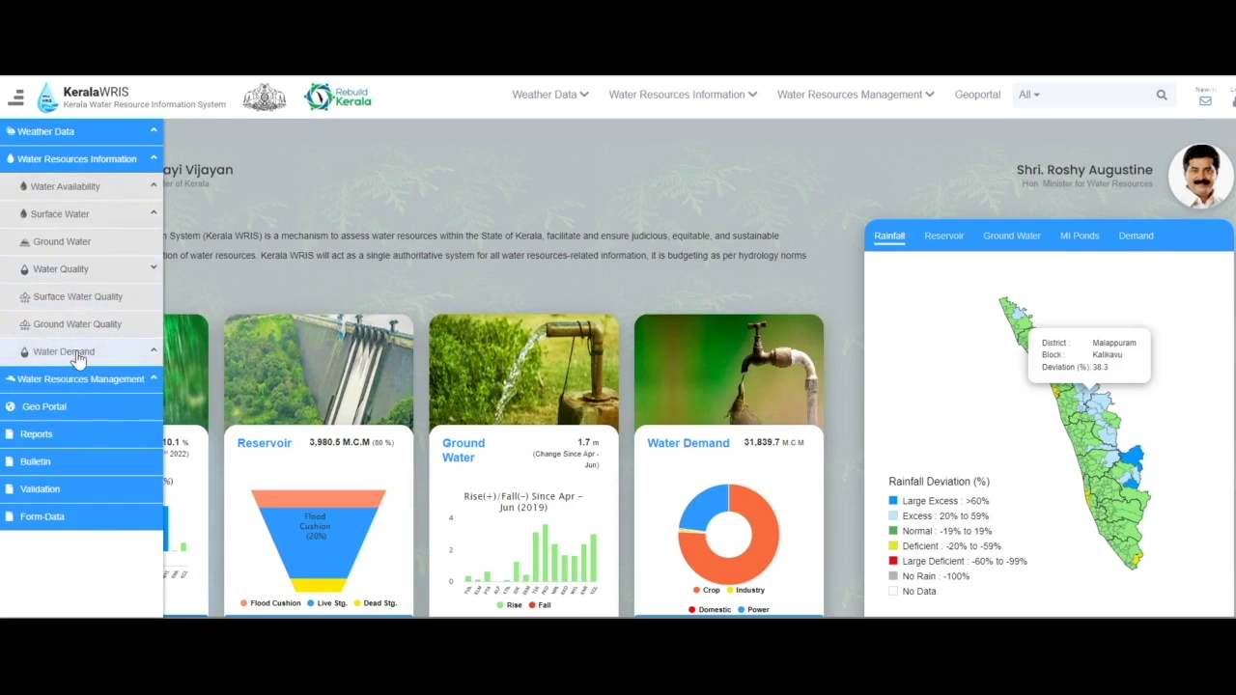
click(152, 271)
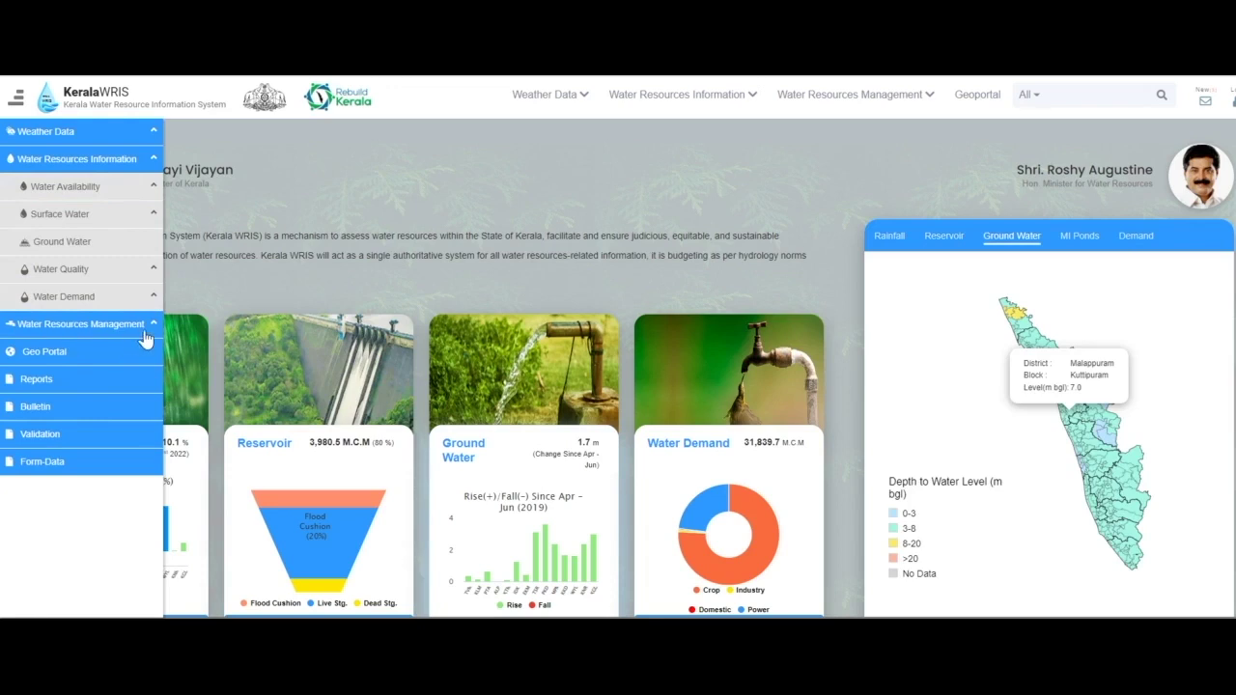
click(153, 326)
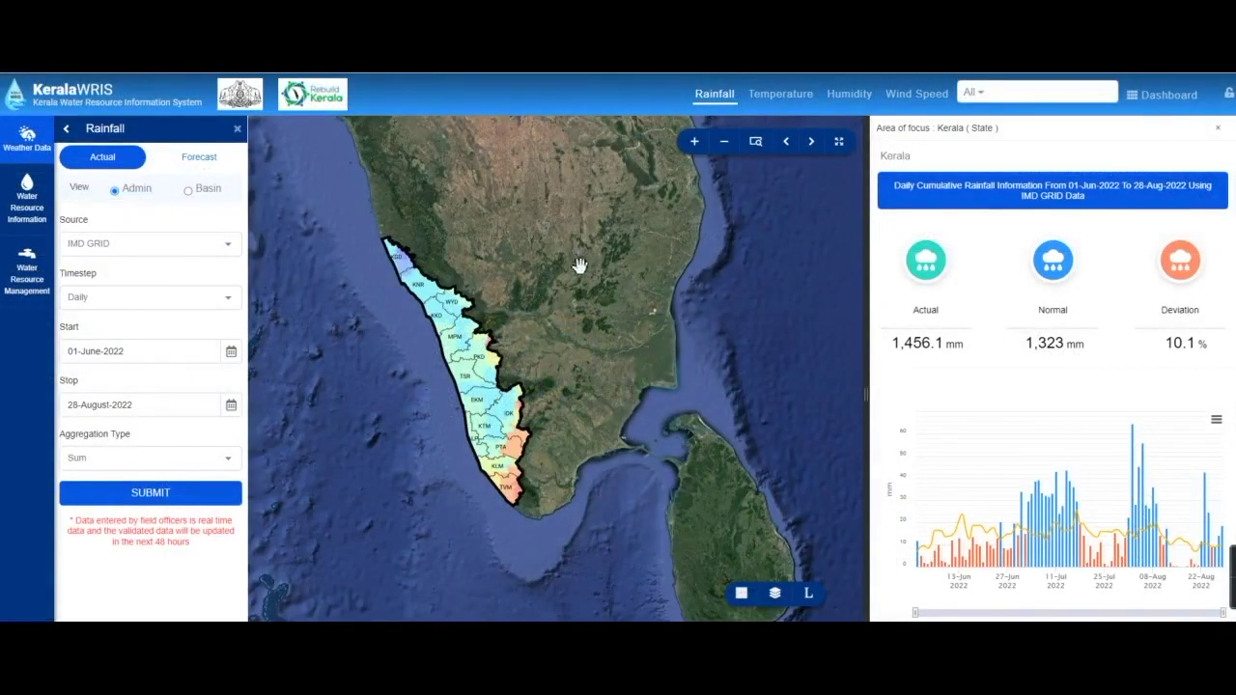
Review the rainfall page and keep IMD Station as the rainfall data source
scroll(1019, 488, down, 5)
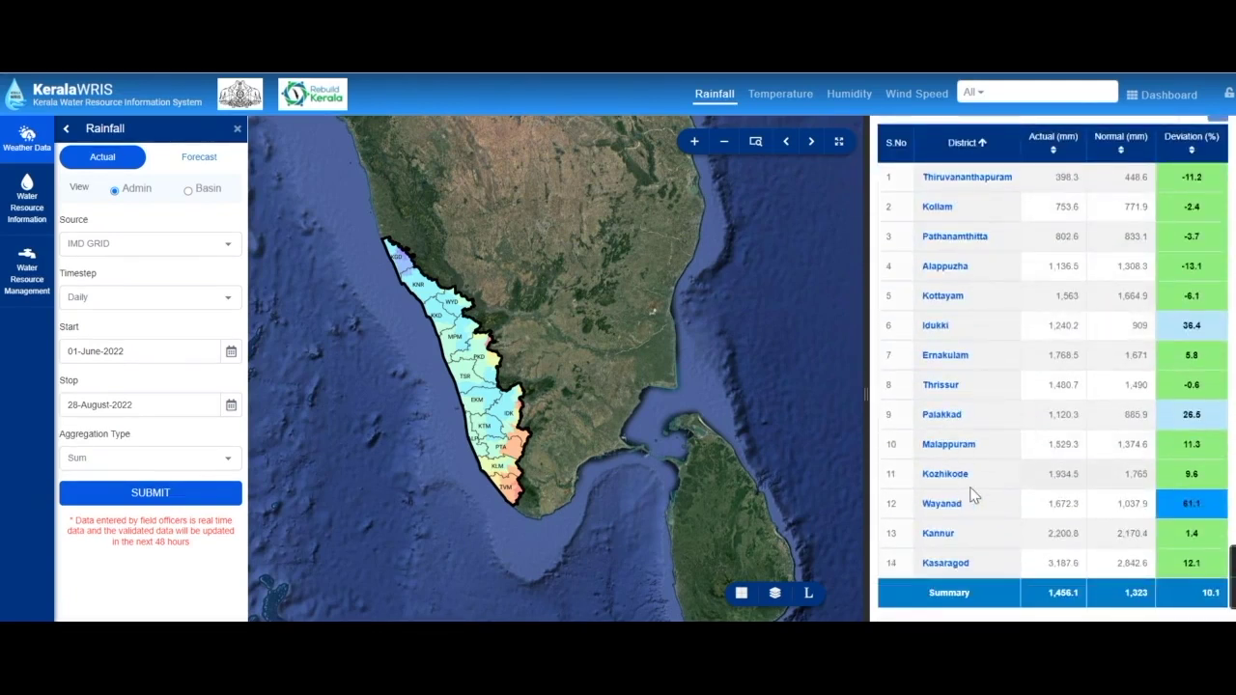
scroll(963, 490, up, 6)
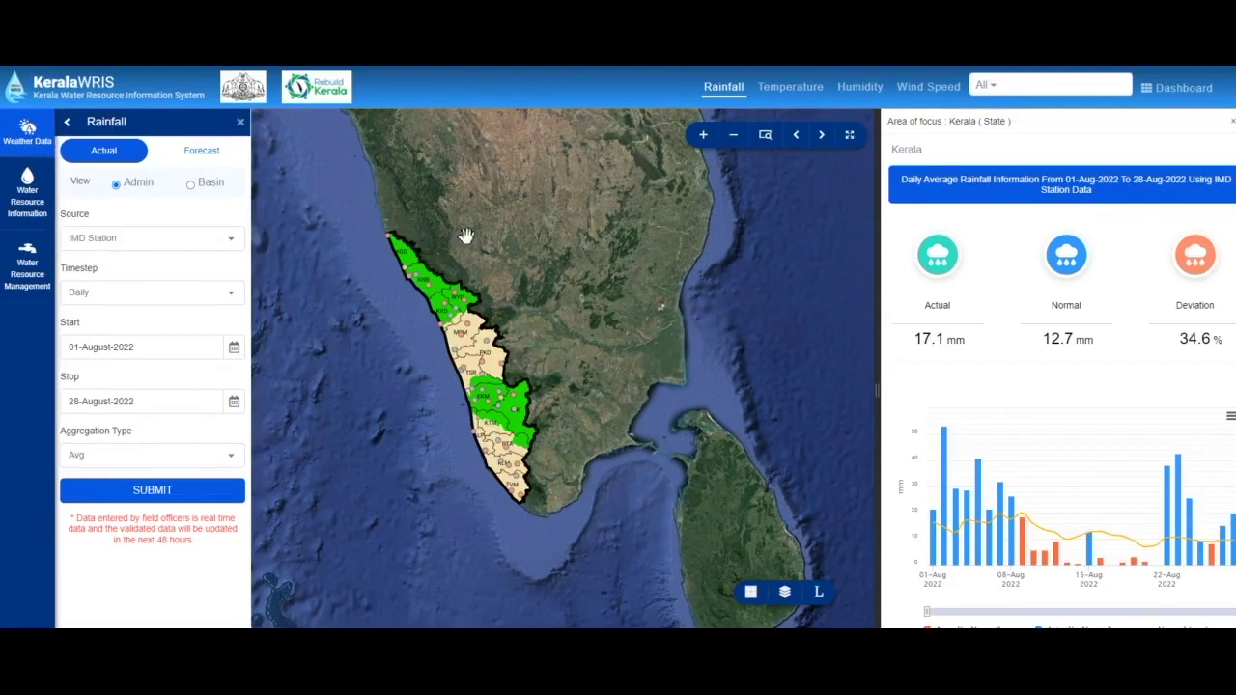
click(236, 251)
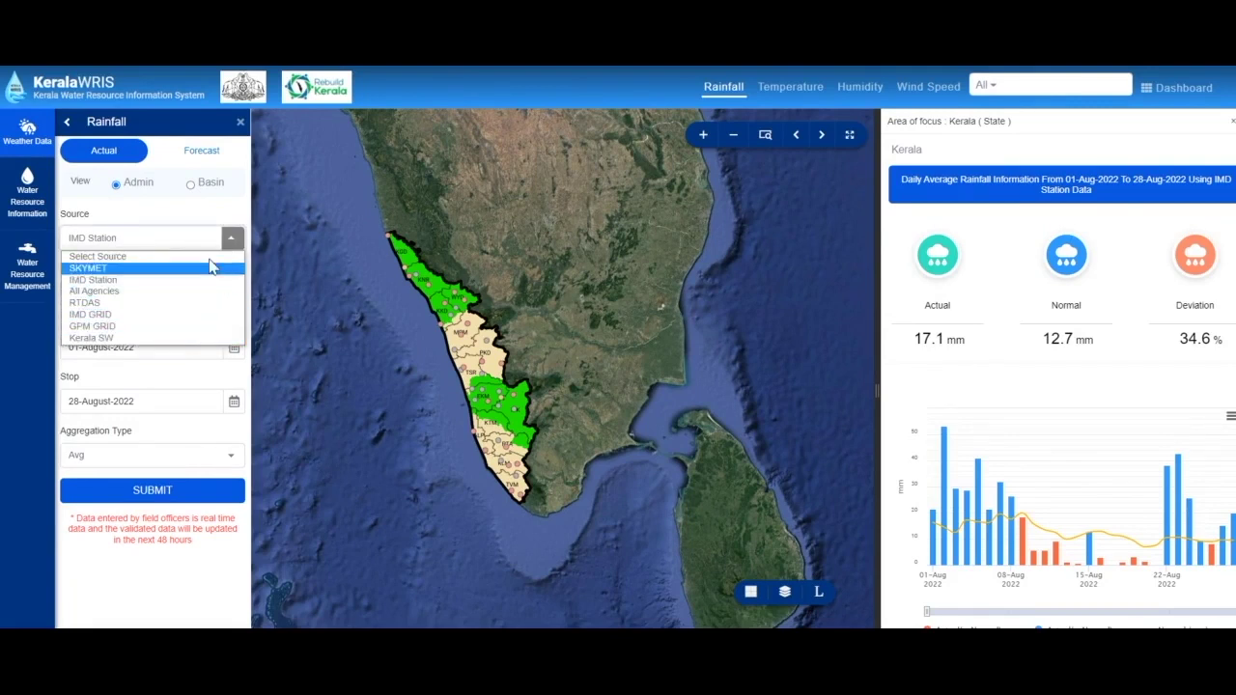
click(190, 240)
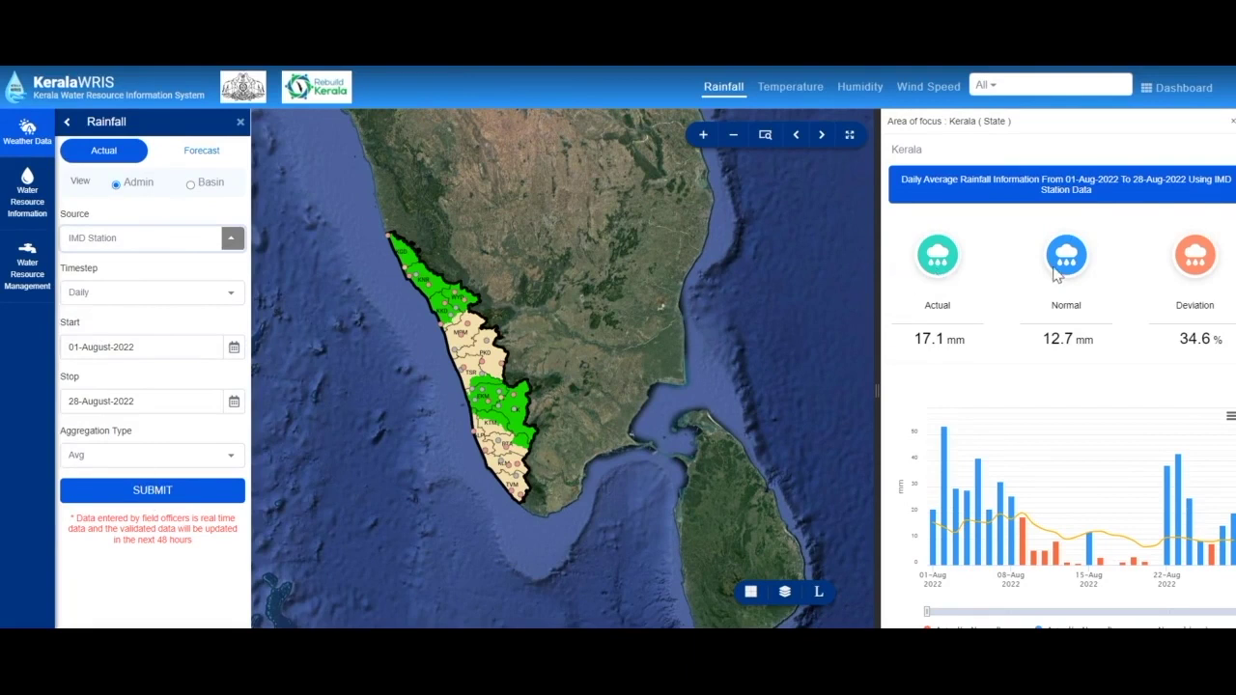
scroll(1143, 400, down, 6)
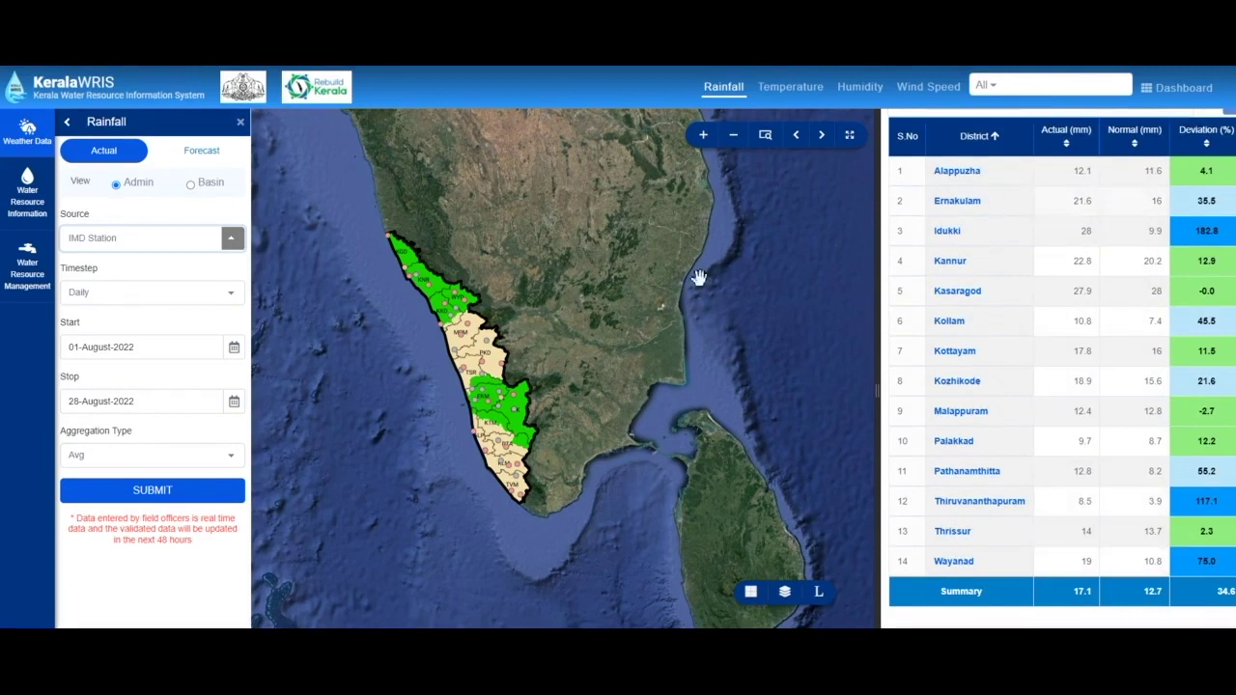
mouse_move(483, 398)
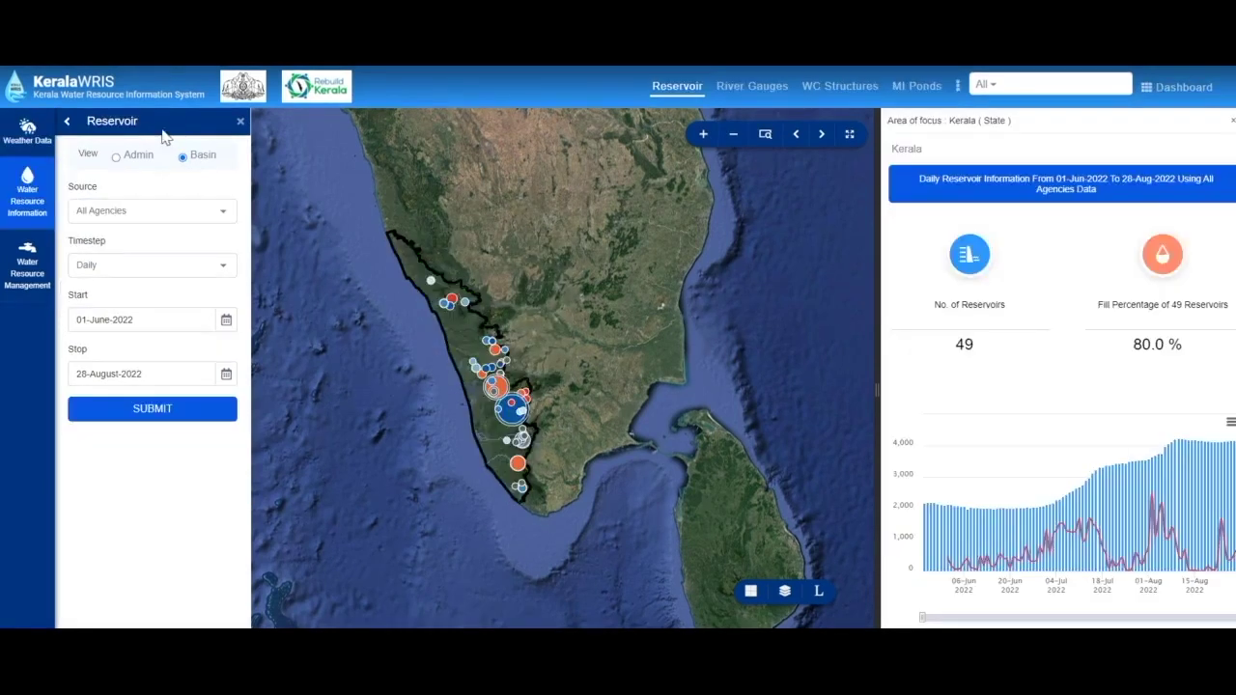
Check the reservoir data sources and list, then switch to the River Gauges map view
click(222, 211)
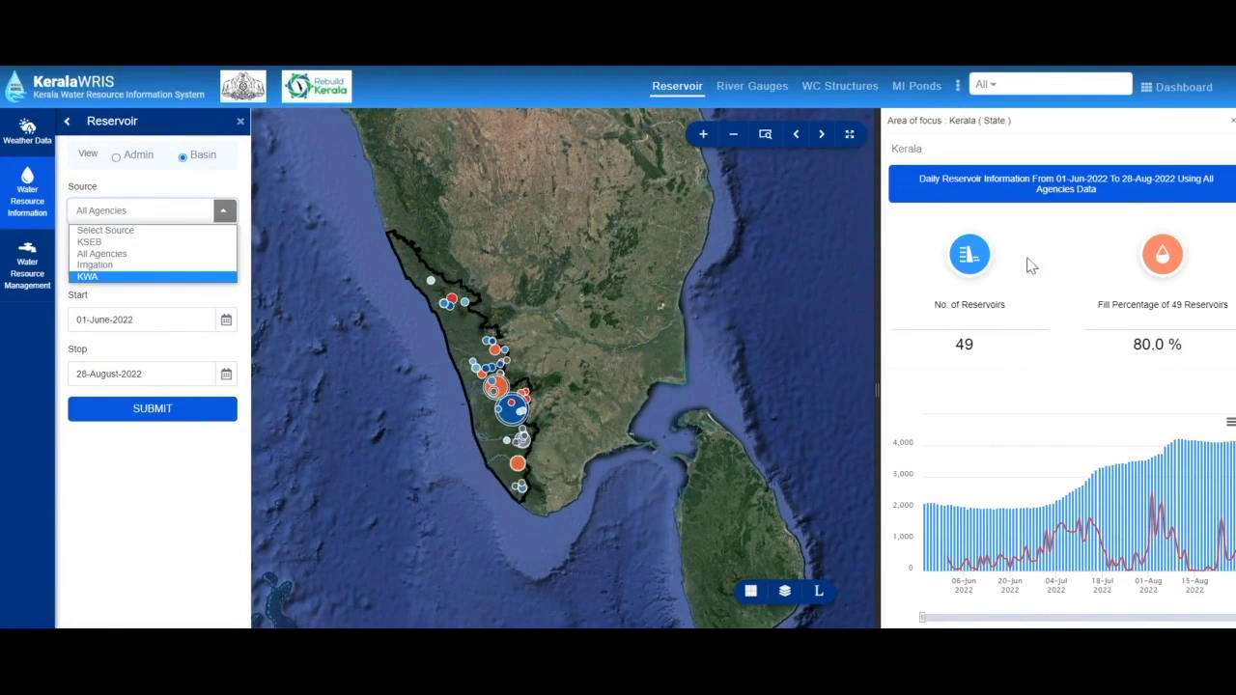
scroll(1165, 222, down, 2)
scroll(1155, 237, down, 5)
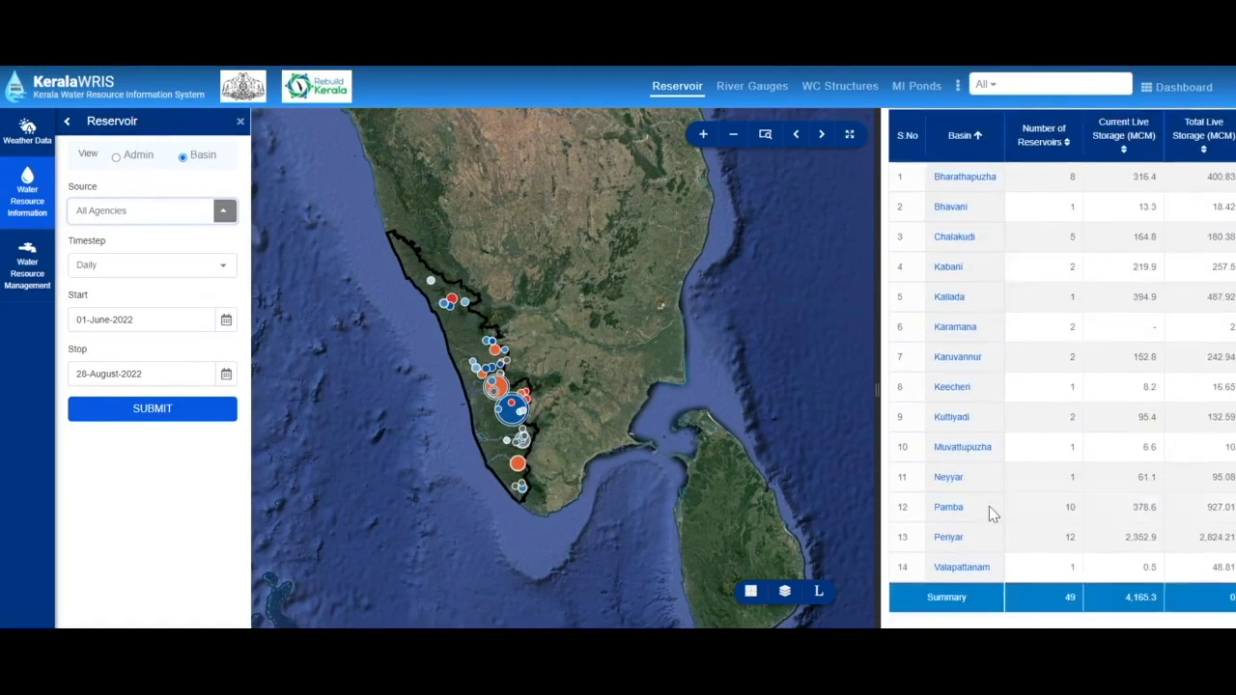
scroll(995, 508, down, 1)
click(67, 126)
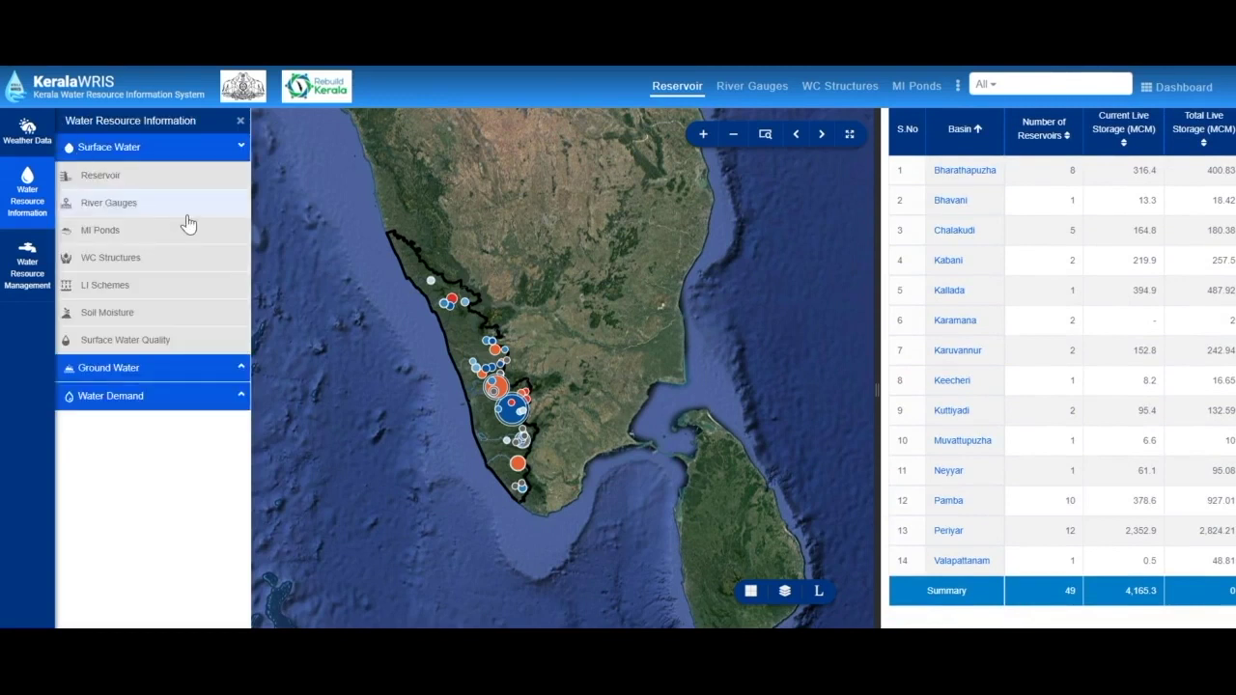
click(132, 203)
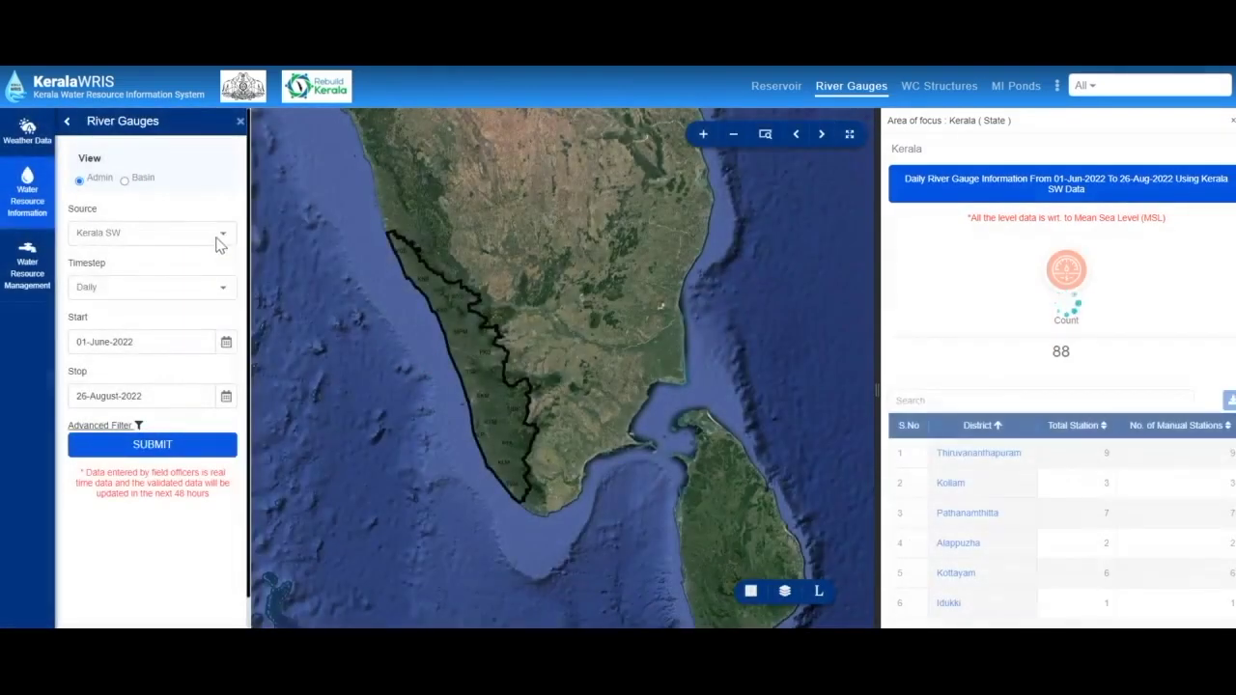
Check river gauge sources and view the Amaravila station's details and water-level chart
click(222, 235)
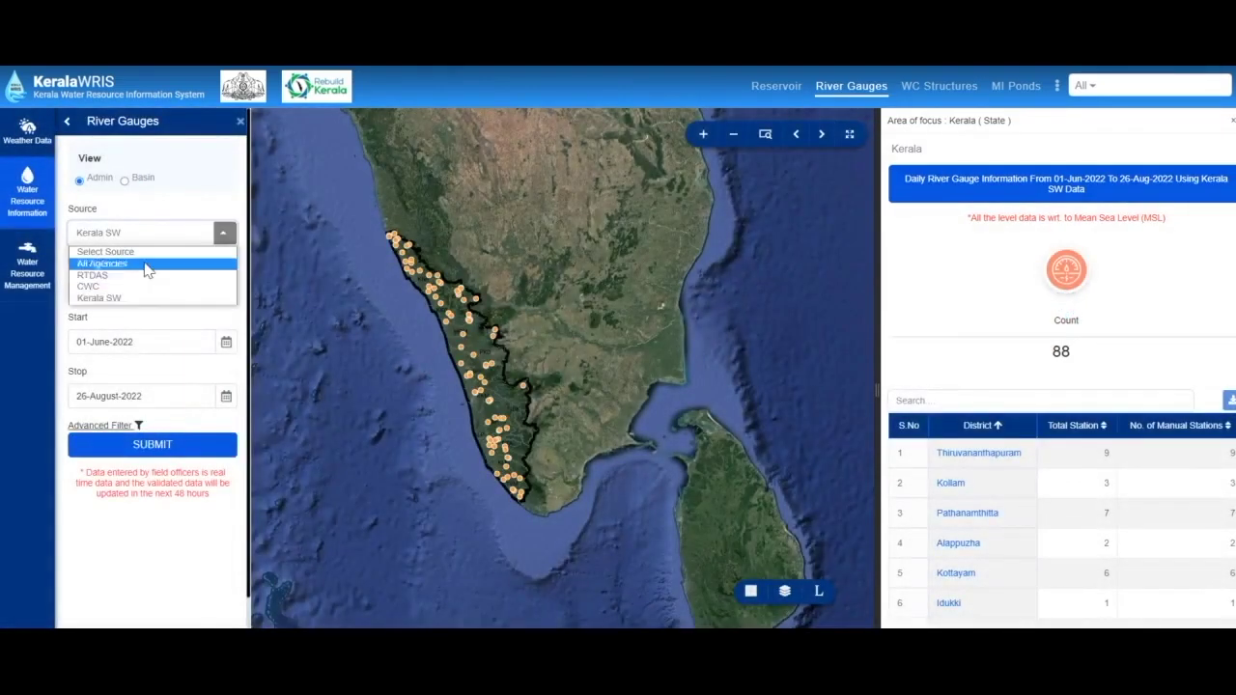
click(520, 503)
click(520, 509)
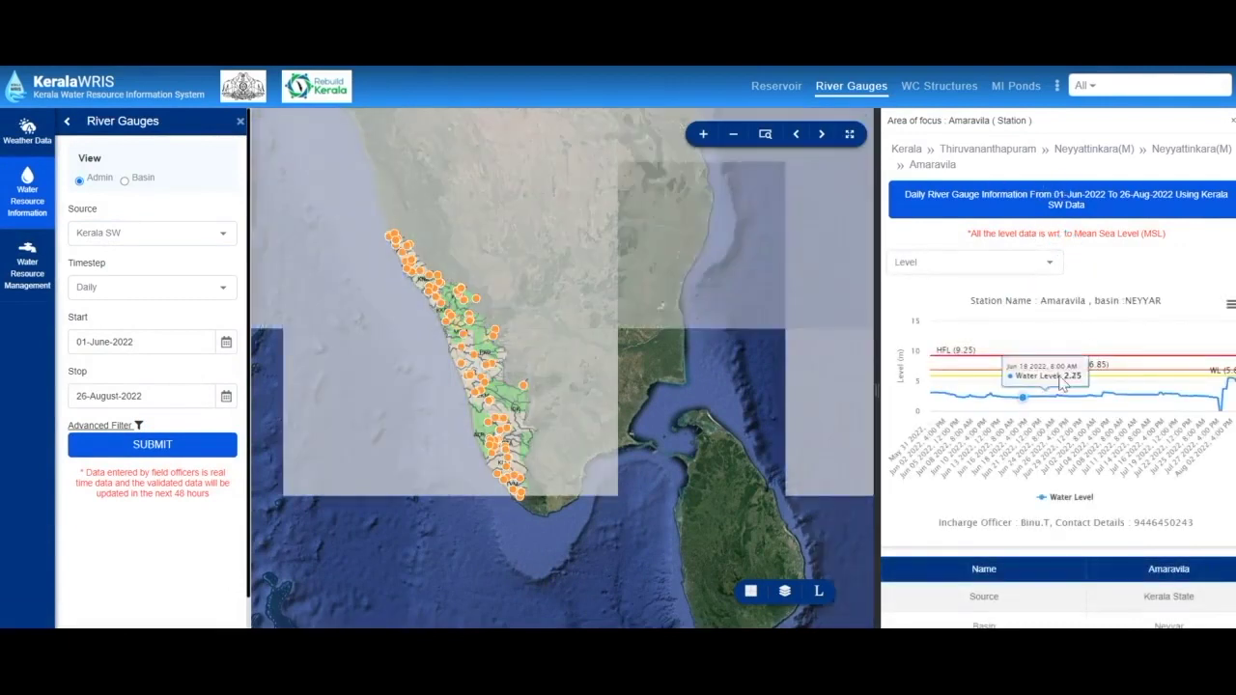
scroll(1034, 329, down, 1)
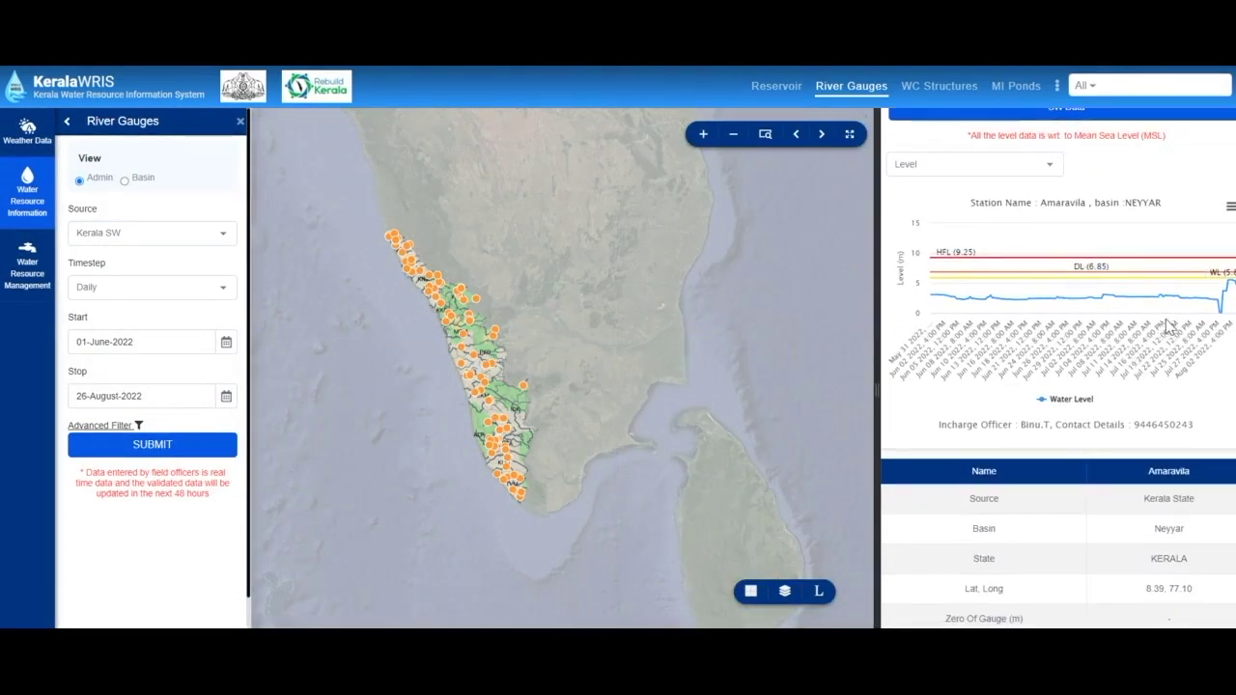
scroll(1188, 415, down, 3)
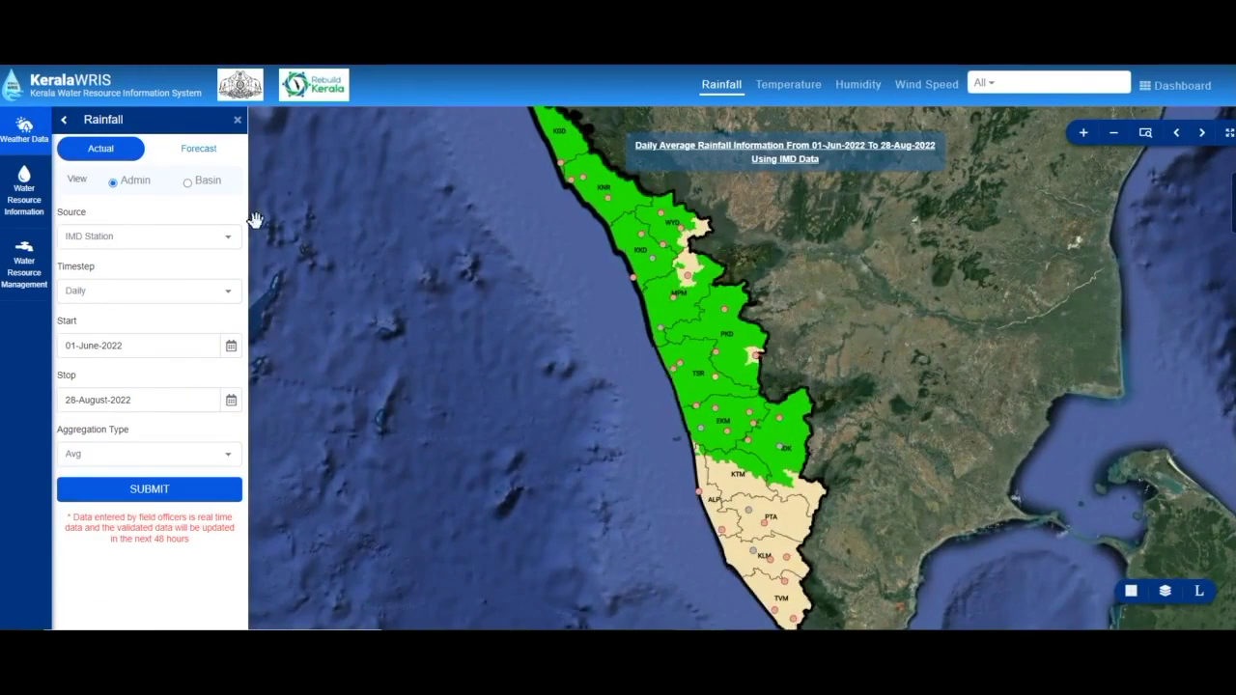
Query All Agencies rainfall with Sum aggregation, then show the legend and zoom into Kerala
click(145, 235)
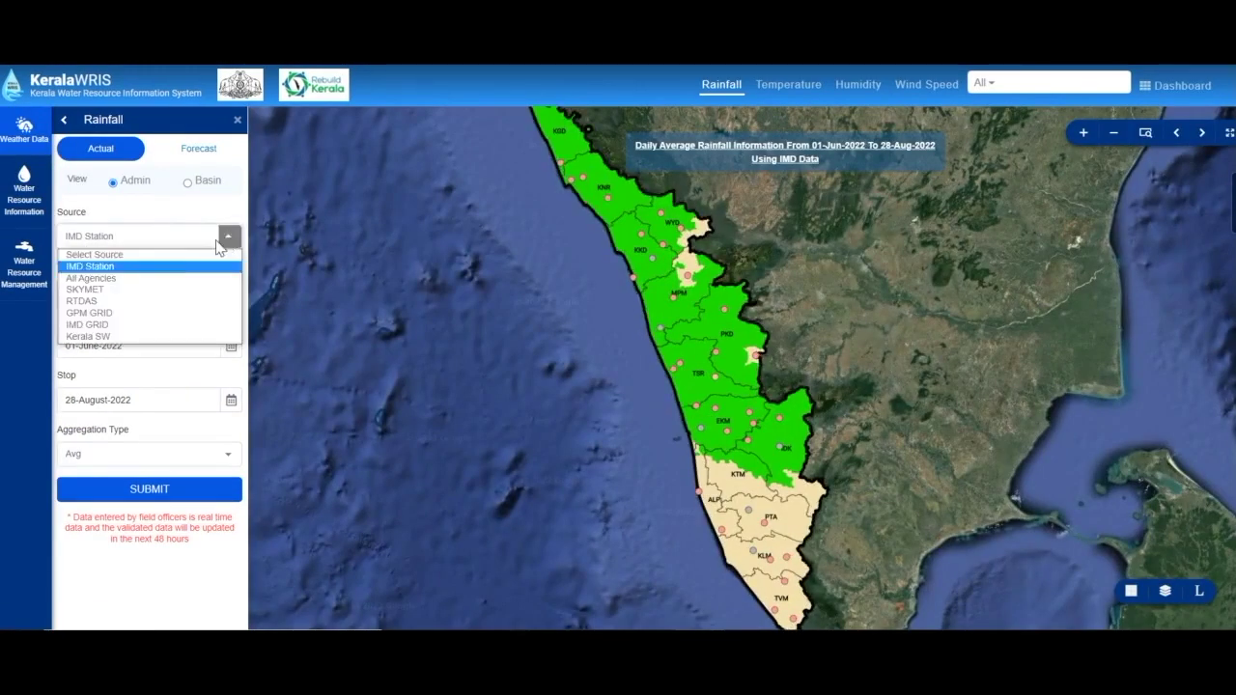
click(92, 278)
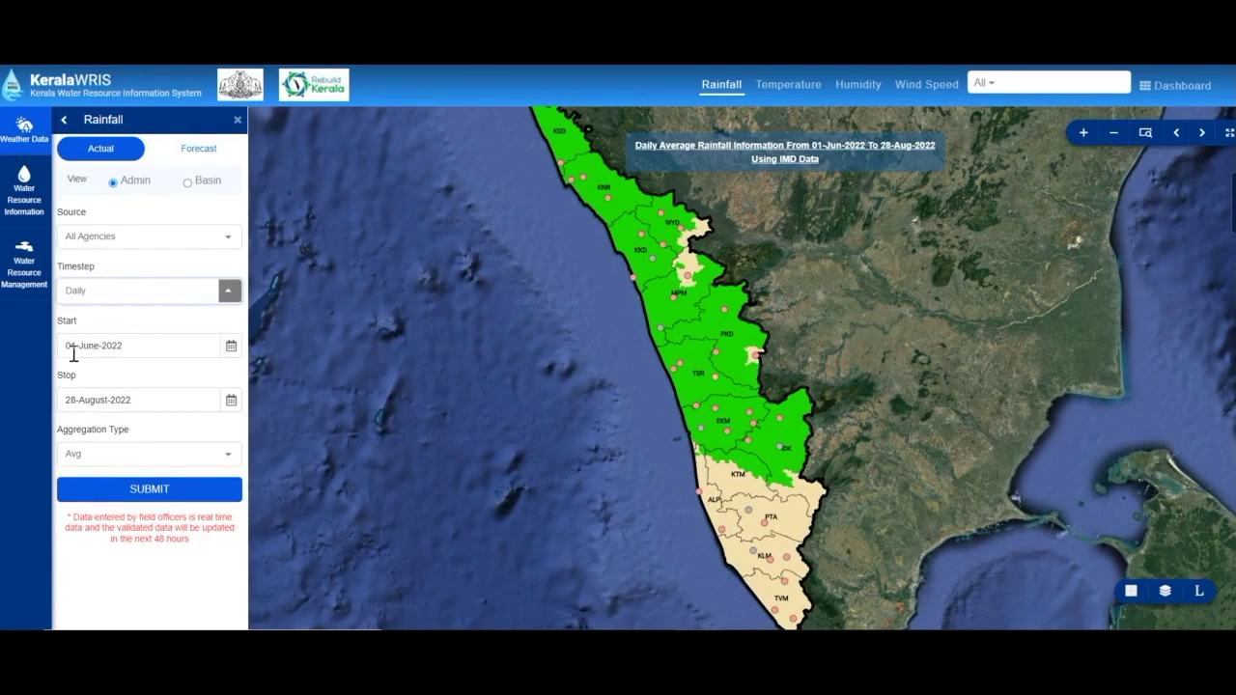
click(231, 350)
click(232, 350)
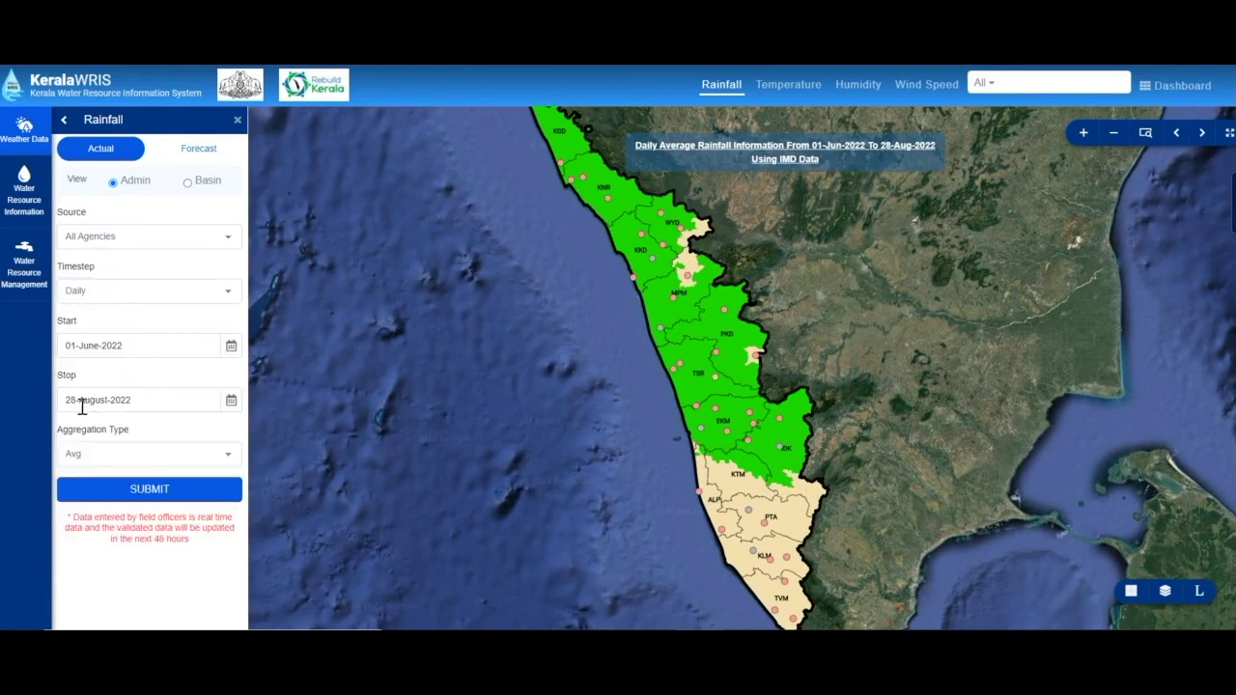
click(230, 454)
click(166, 492)
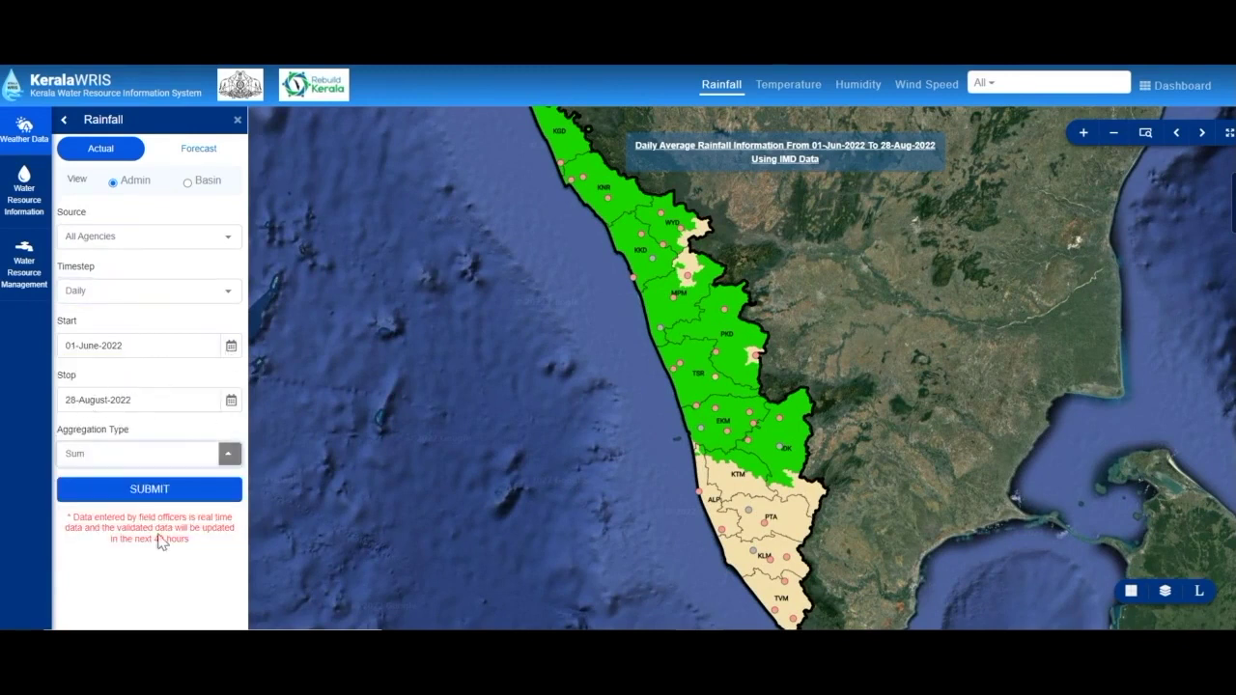
click(150, 490)
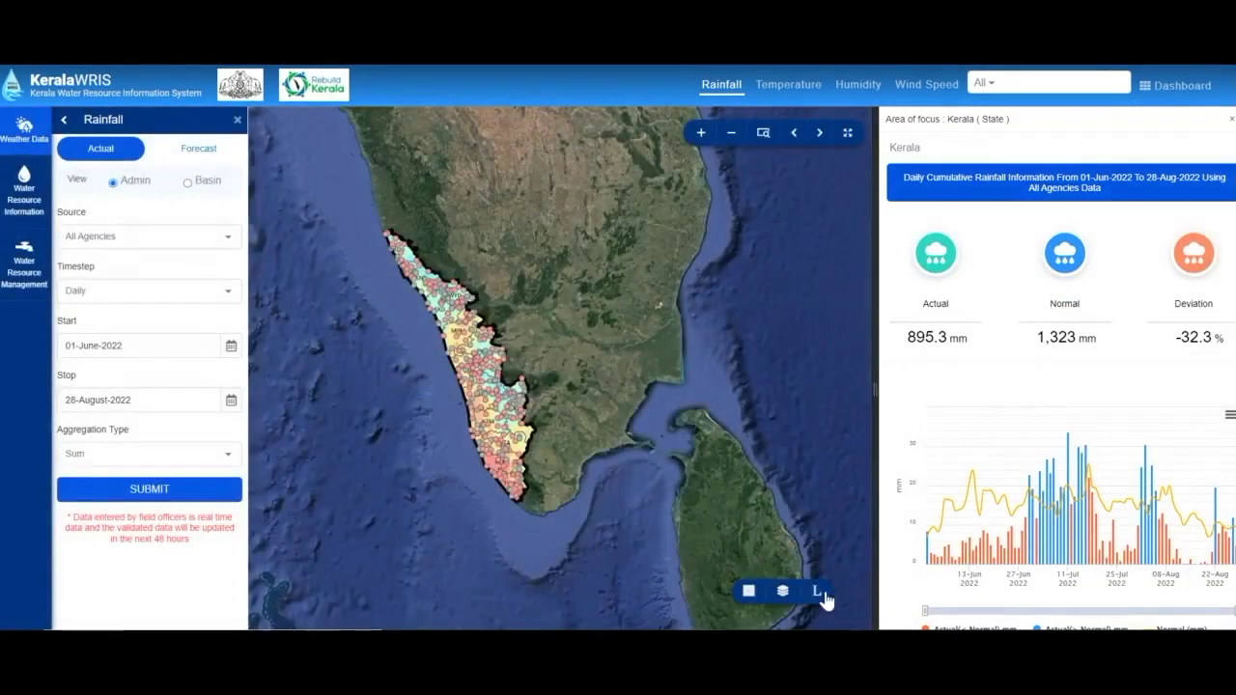
click(818, 593)
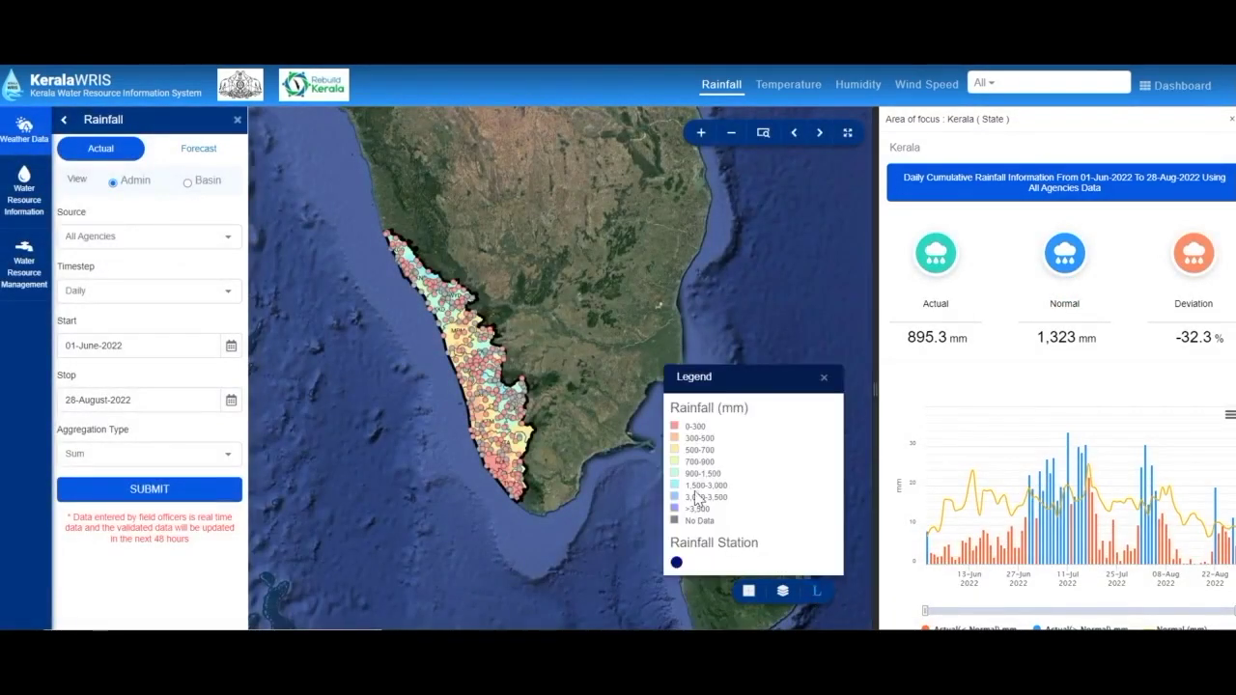
click(702, 133)
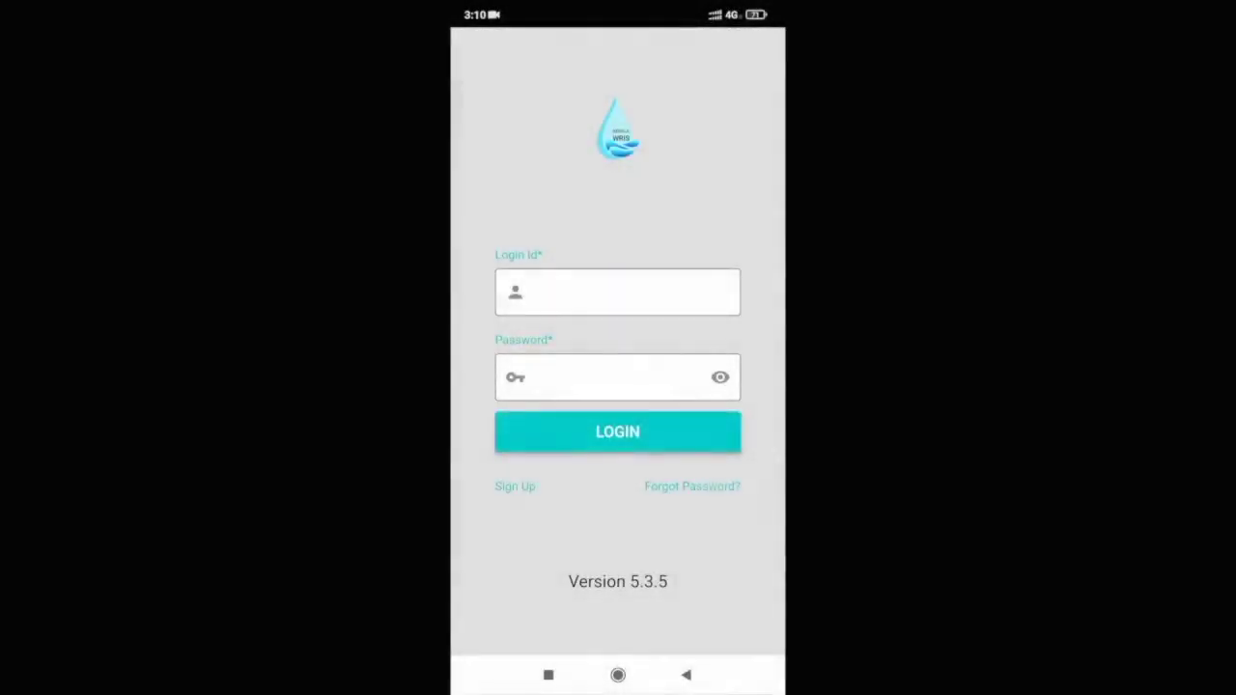
Log in to the mobile app with the user's login id and password
click(618, 280)
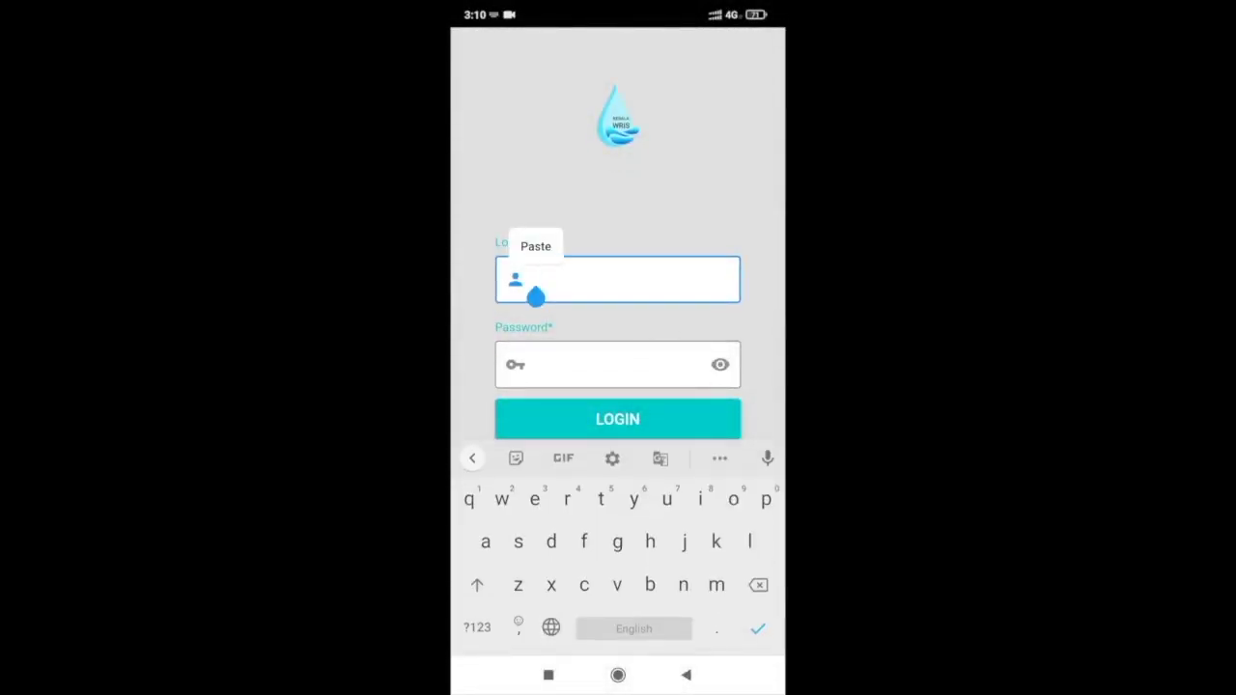
click(532, 243)
click(618, 364)
click(618, 420)
Open pond KLALA00248, answer Yes to within-500m and accessibility, and name it Parakuzhy
click(594, 251)
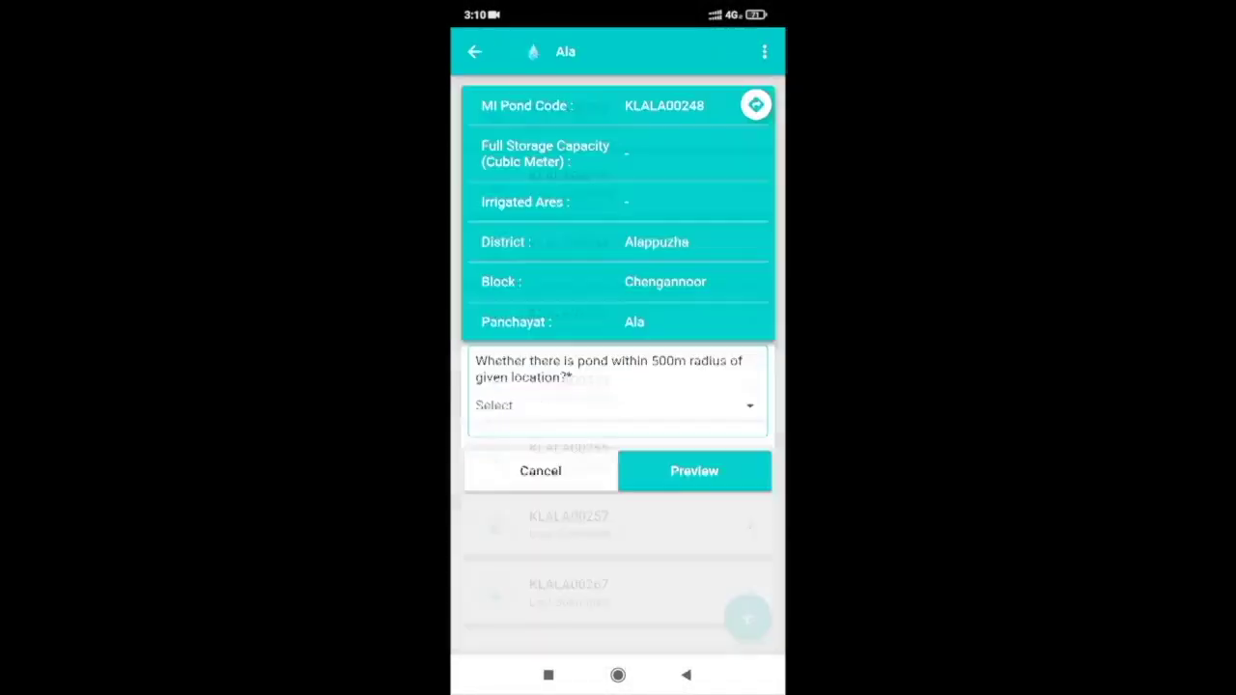
click(618, 406)
click(618, 410)
click(618, 486)
click(618, 489)
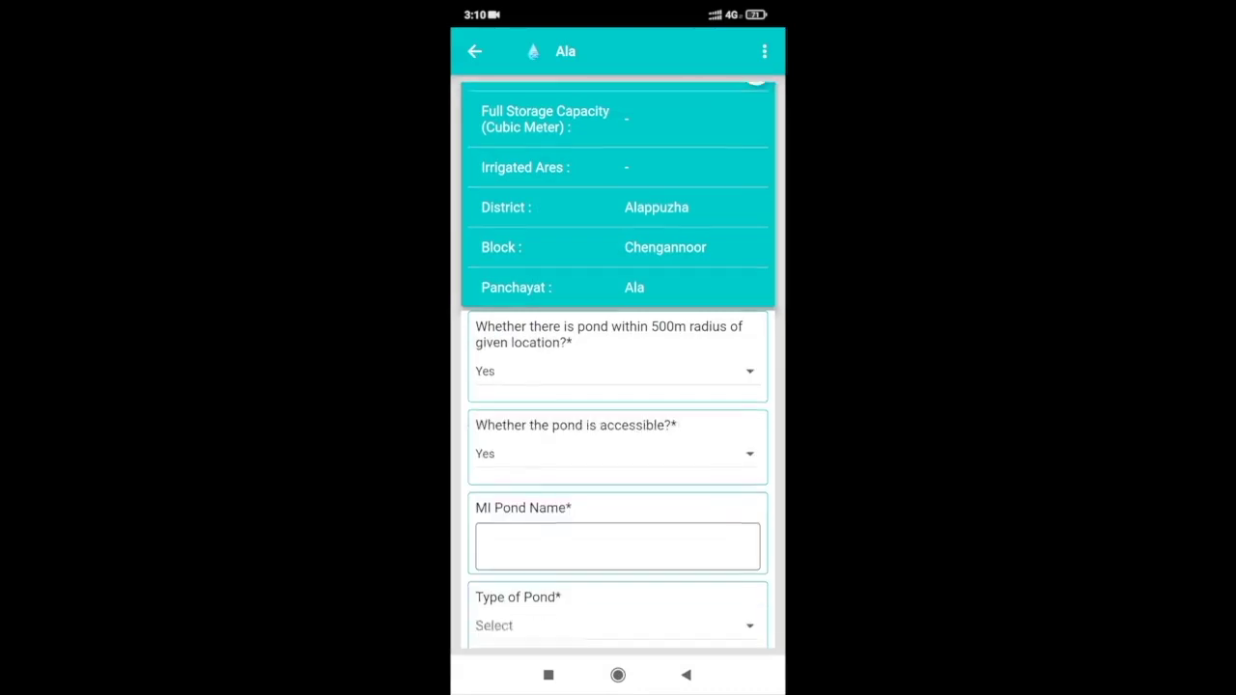
click(618, 546)
text(Parakuzh)
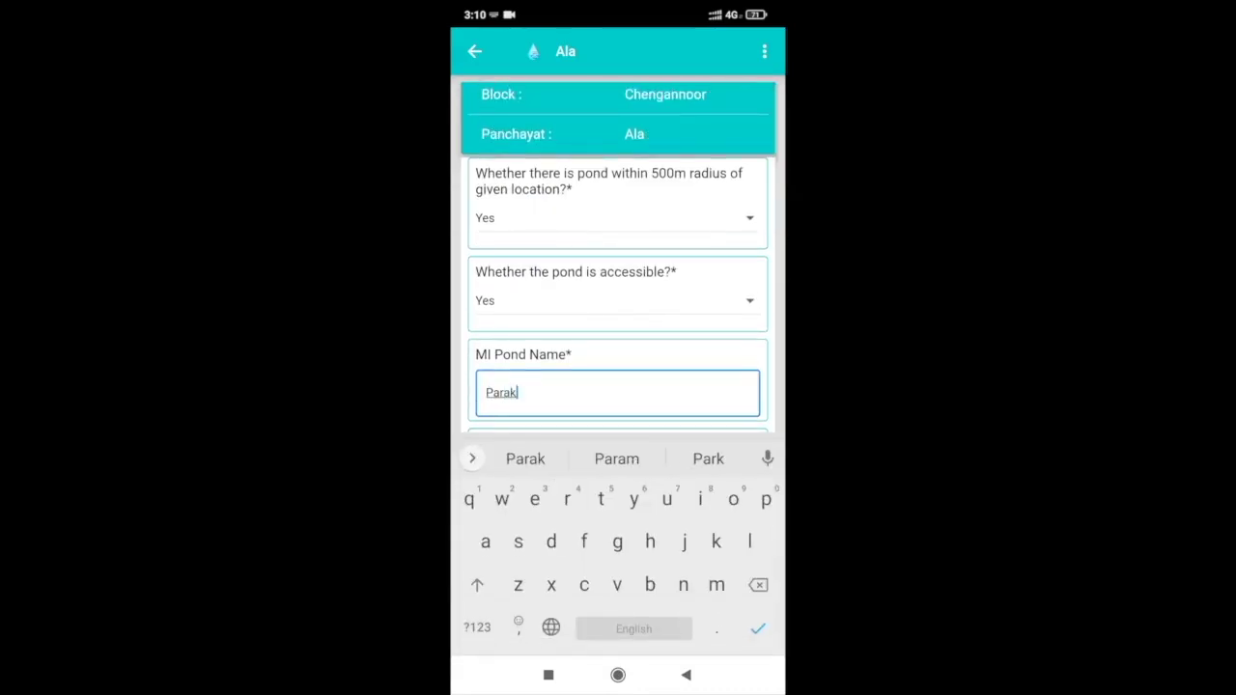
text(y)
Set pond type Public, storage 50%, fill depth and level, and area benefitted 6
click(618, 402)
click(491, 337)
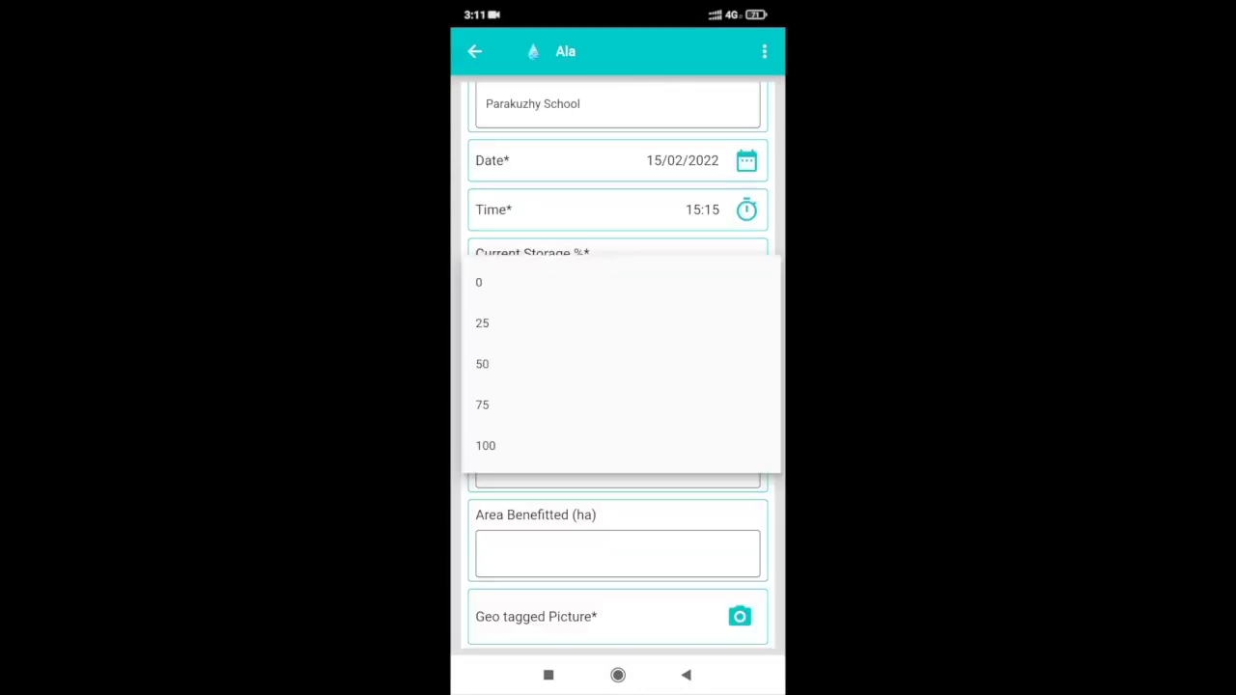
click(482, 364)
click(618, 378)
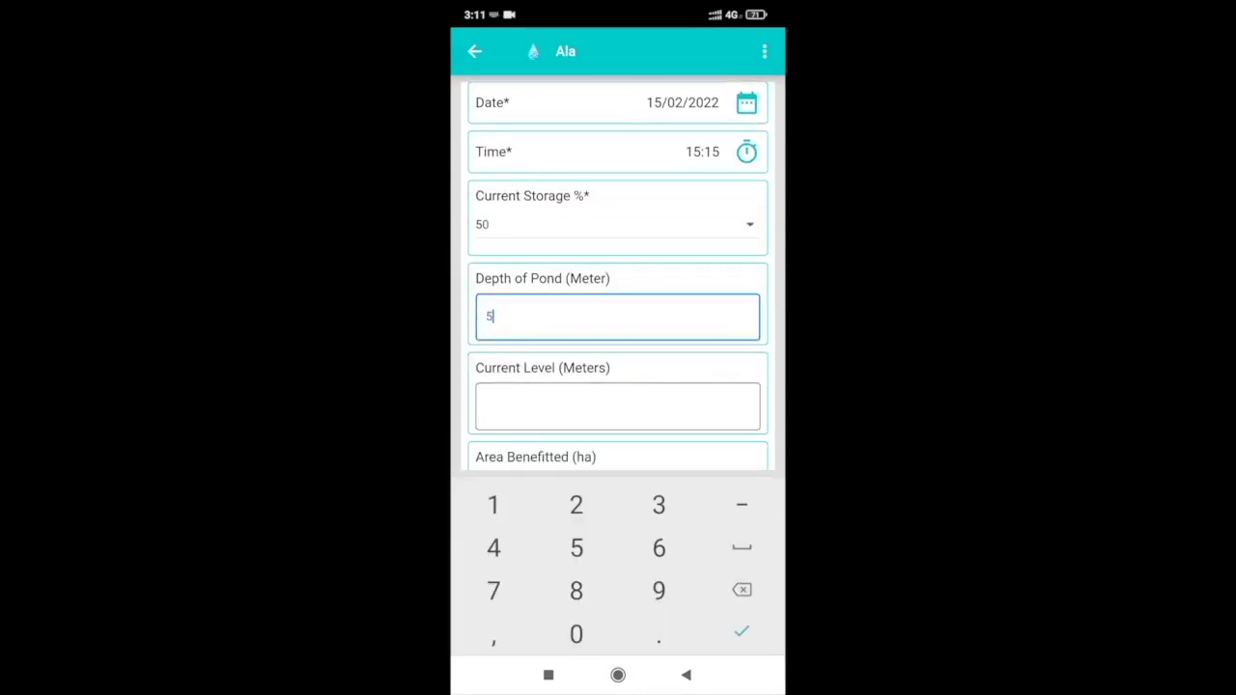
click(618, 406)
scroll(618, 290, down, 1)
click(618, 359)
text(6)
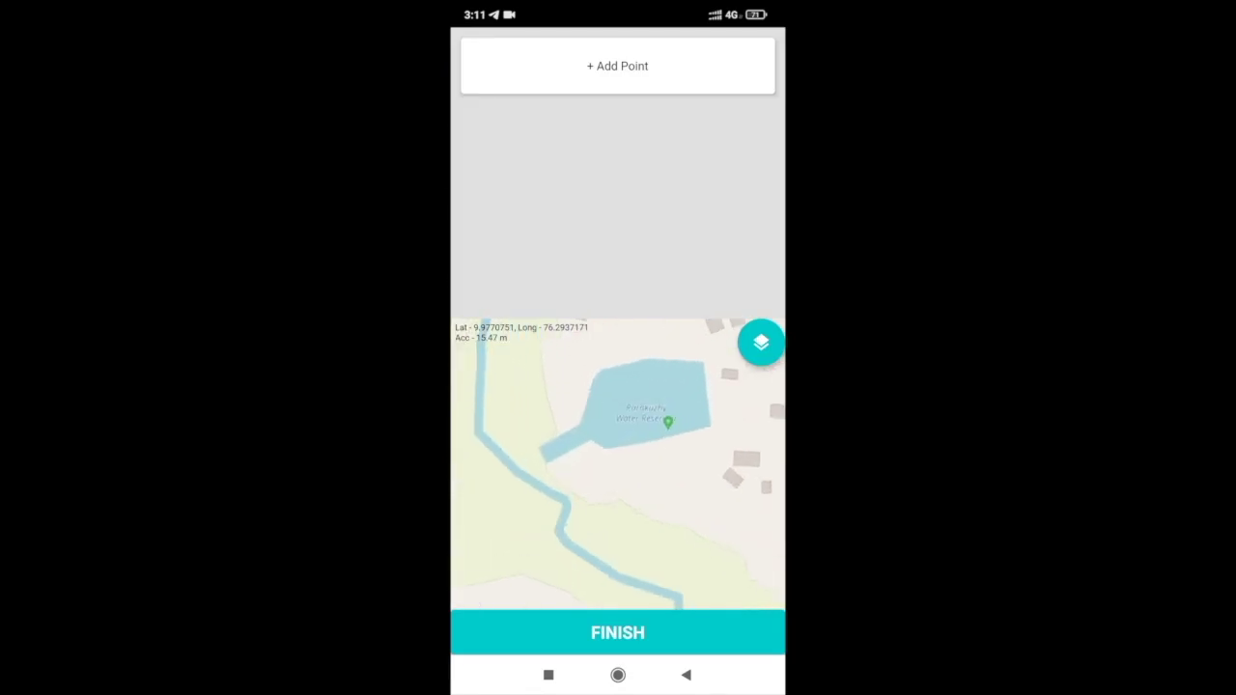
Capture boundary points around the pond on the map
click(618, 66)
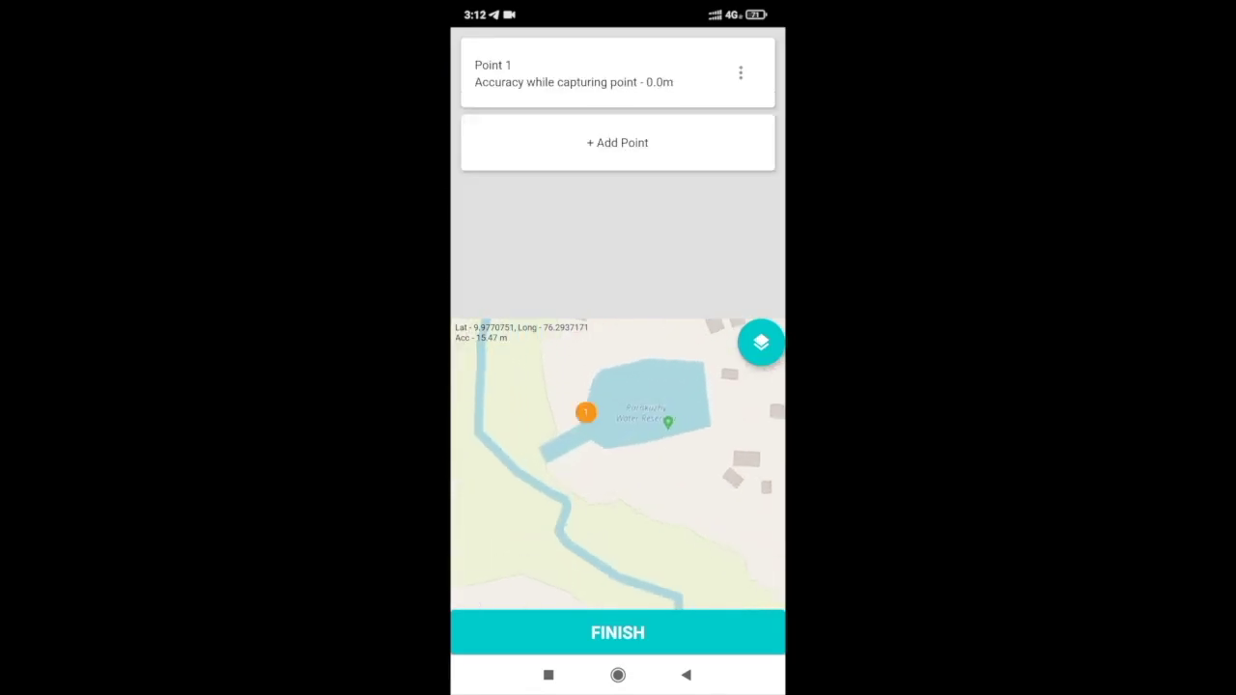
click(618, 142)
click(618, 218)
click(618, 293)
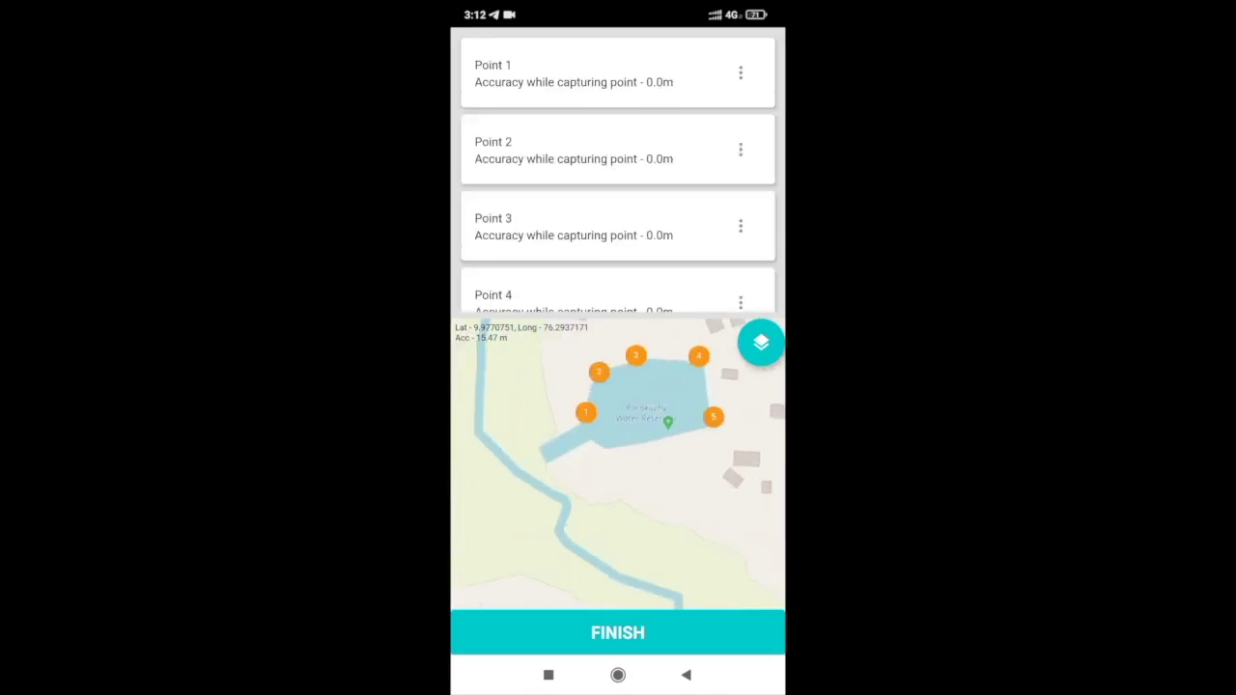